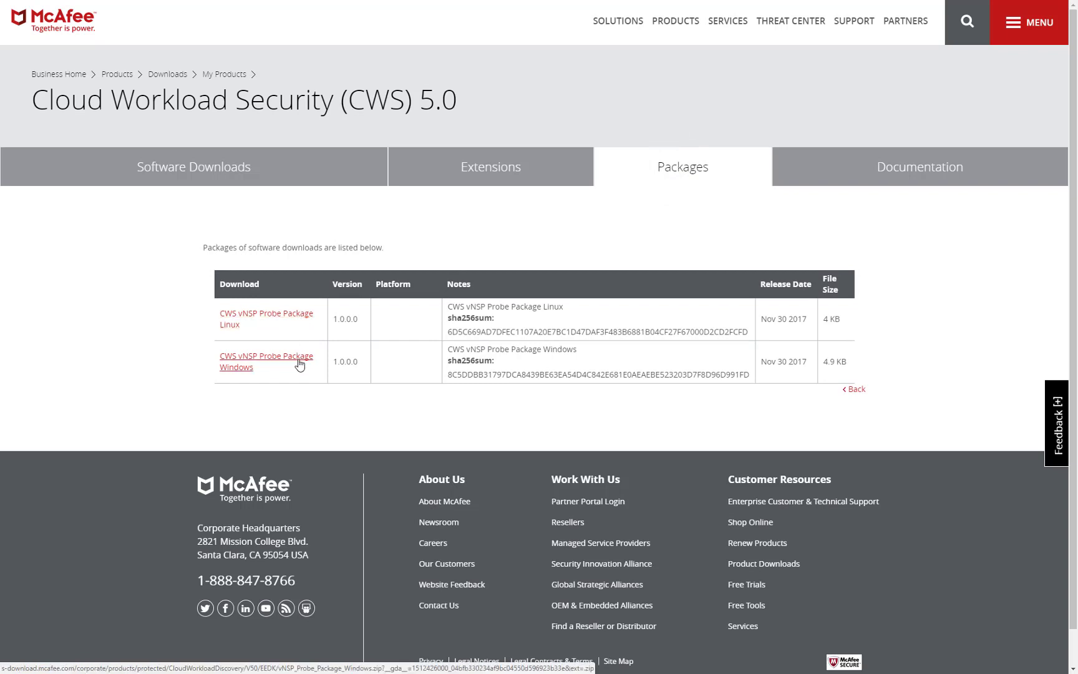
- After viewing the CWS 5.0 documentation, download the Cloud_Workload_Security_Hybrid_5.0.0 zip (83.4 MB)
{"action": "left_click", "coordinate": [860, 169]}
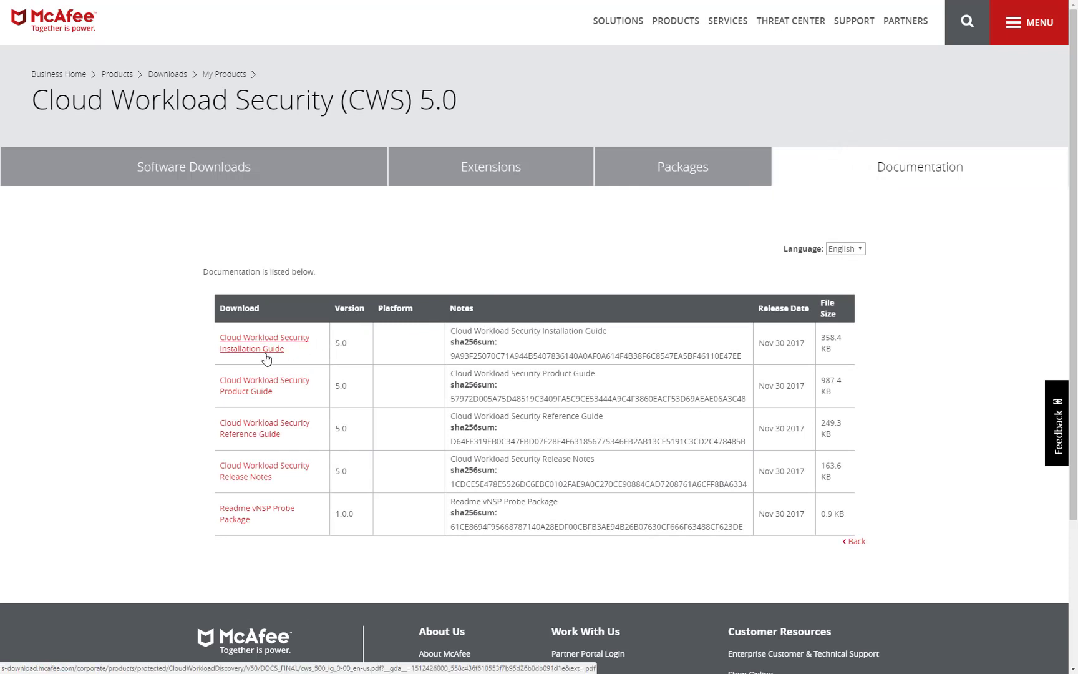
{"action": "left_click", "coordinate": [218, 172]}
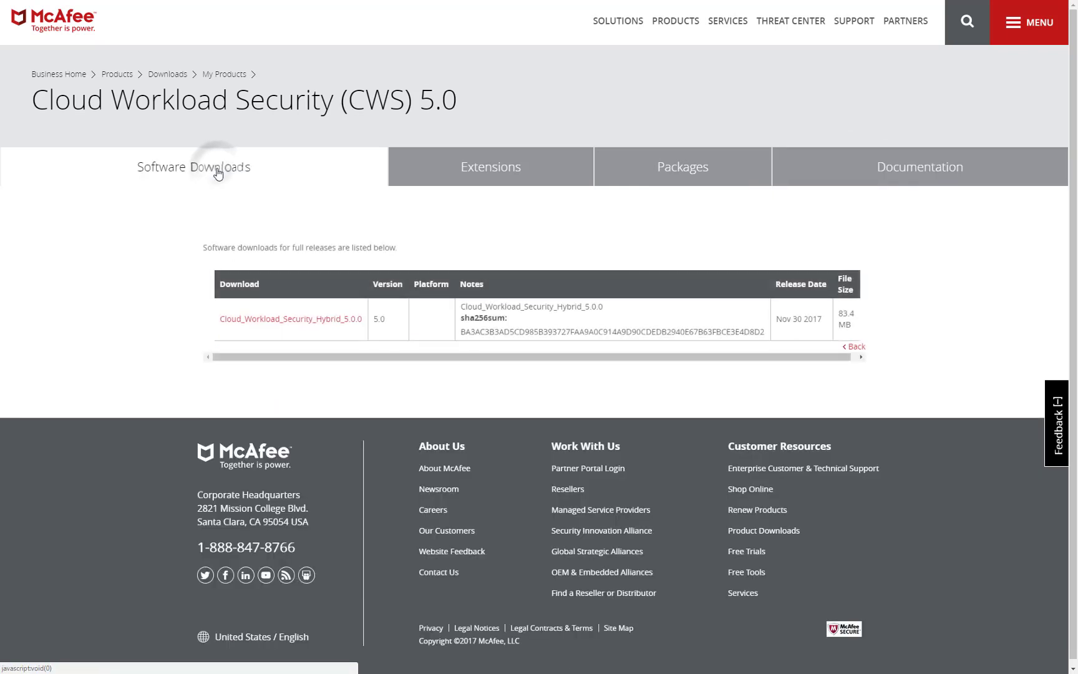
{"action": "left_click", "coordinate": [272, 321]}
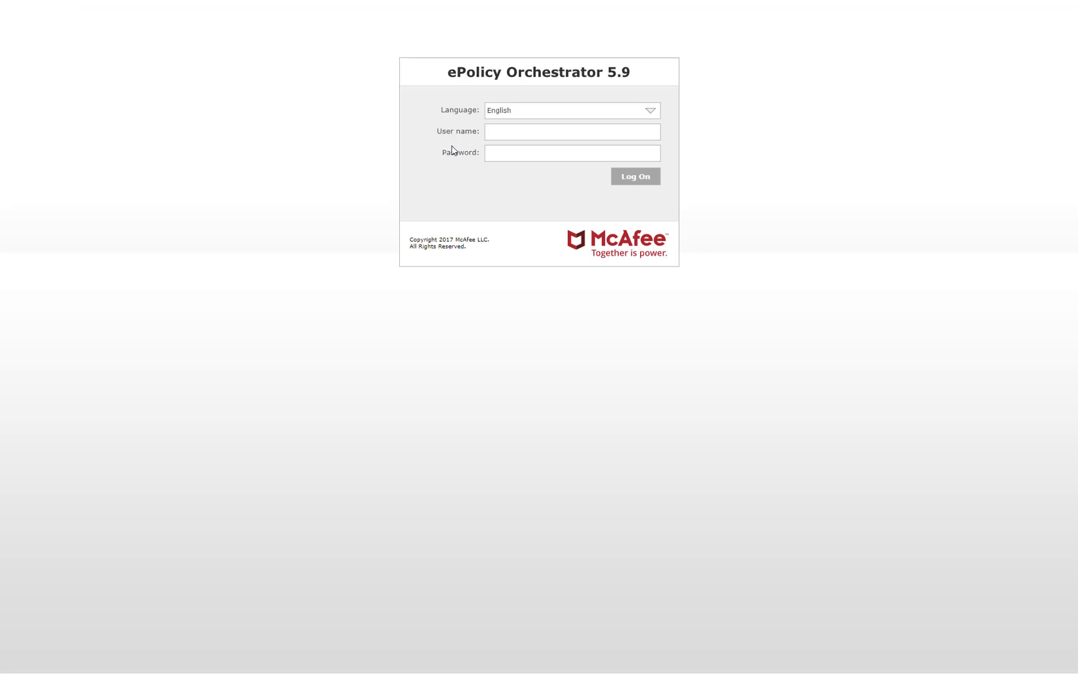
- Log on to ePolicy Orchestrator 5.9 as admin and go to Software > Extensions
{"action": "left_click", "coordinate": [502, 128]}
{"action": "type", "text": "ad"}
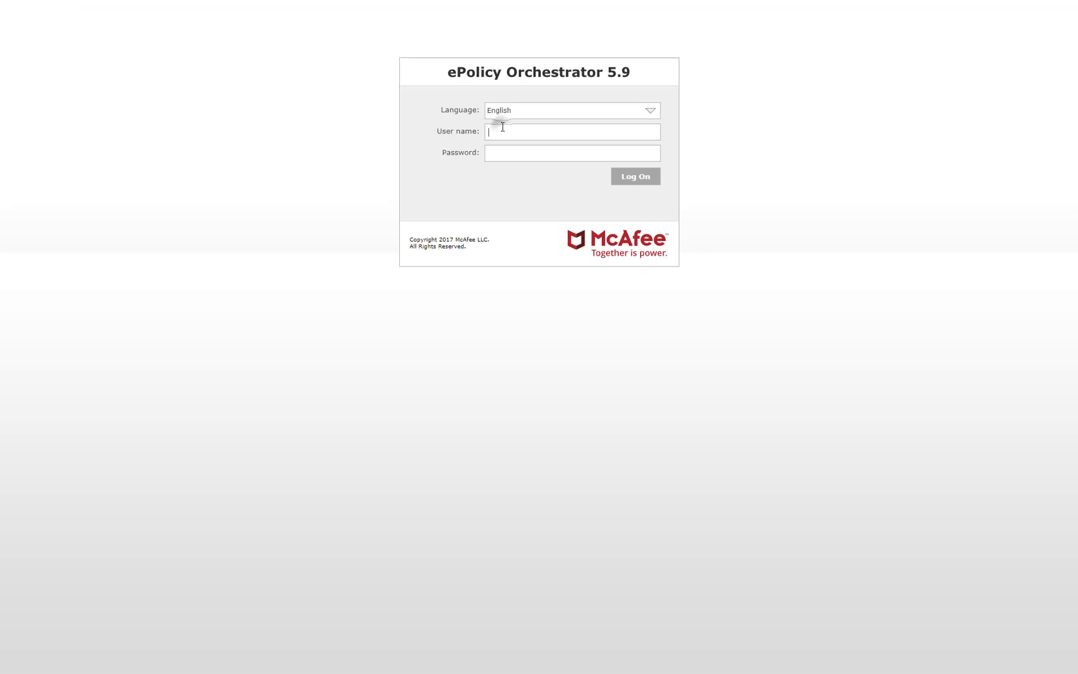
{"action": "type", "text": "min"}
{"action": "key", "text": "Tab"}
{"action": "type", "text": "••"}
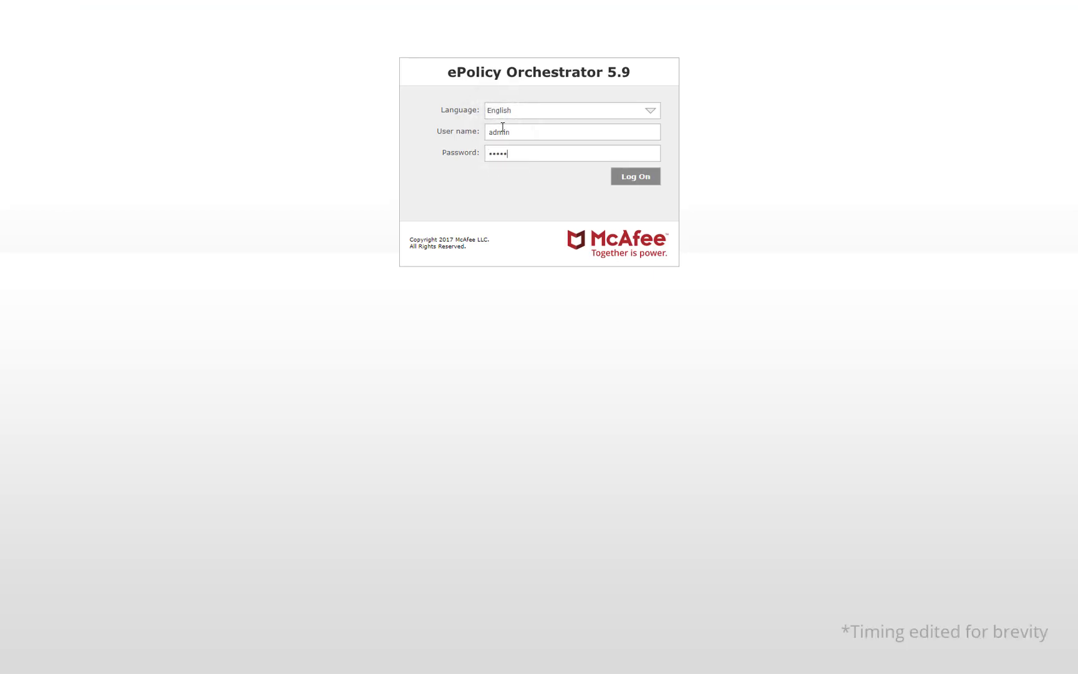
{"action": "left_click", "coordinate": [635, 178]}
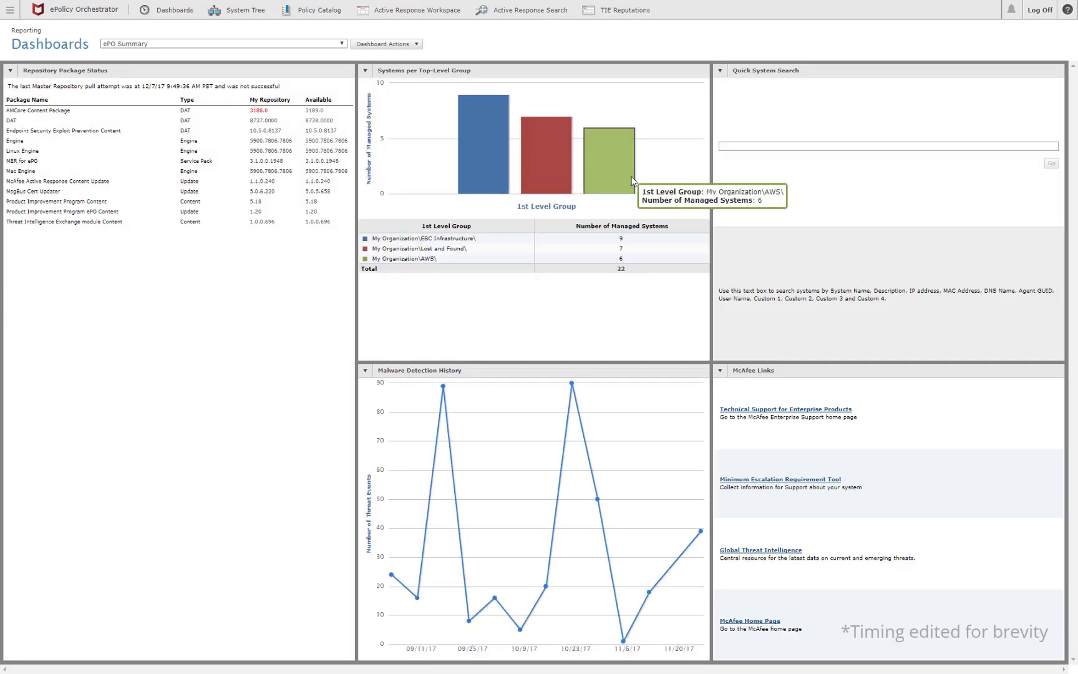
{"action": "left_click", "coordinate": [10, 11]}
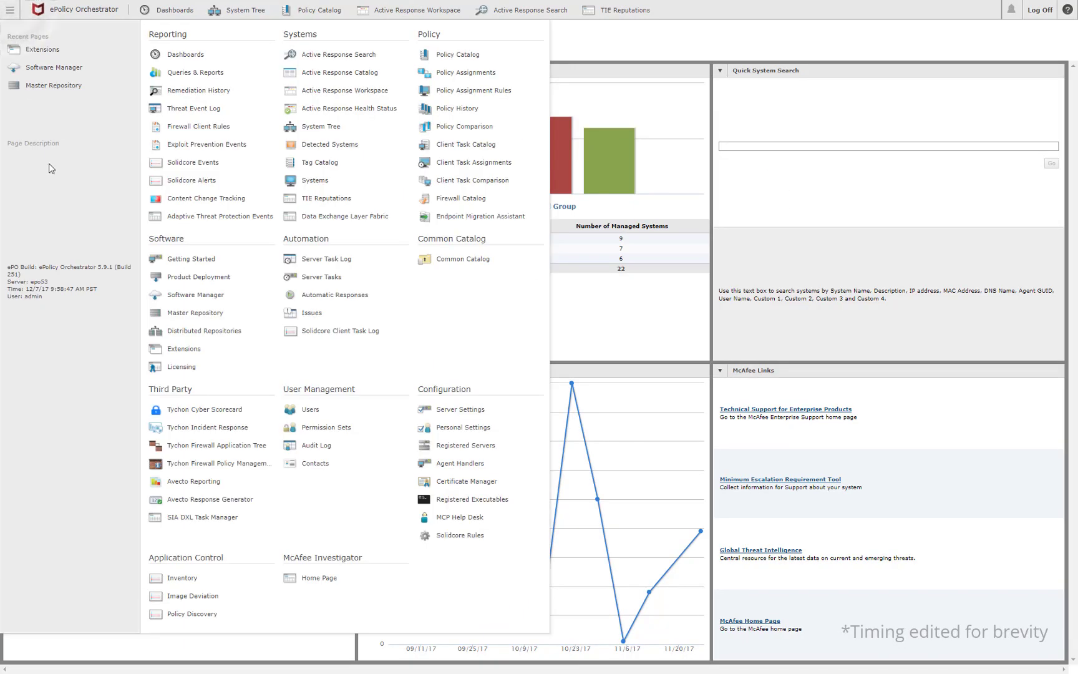
{"action": "left_click", "coordinate": [184, 349]}
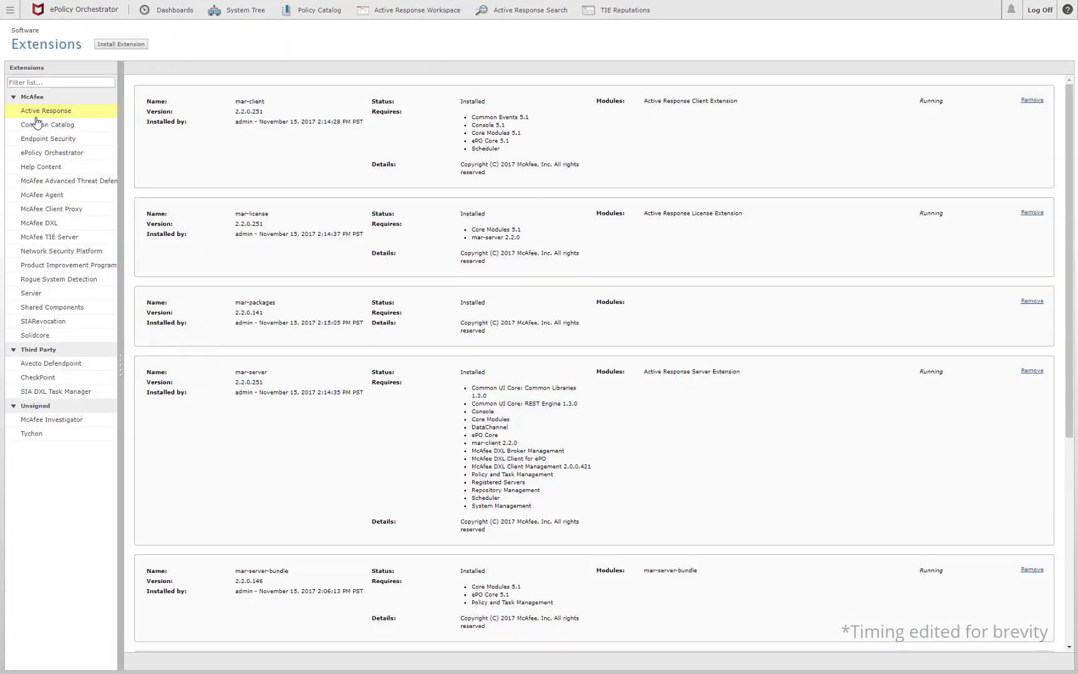
- Install Cloud_Workload_Security_Hybrid_5.0.0.zip as an extension, confirming the listed Data Center Security packages
{"action": "left_click", "coordinate": [121, 44]}
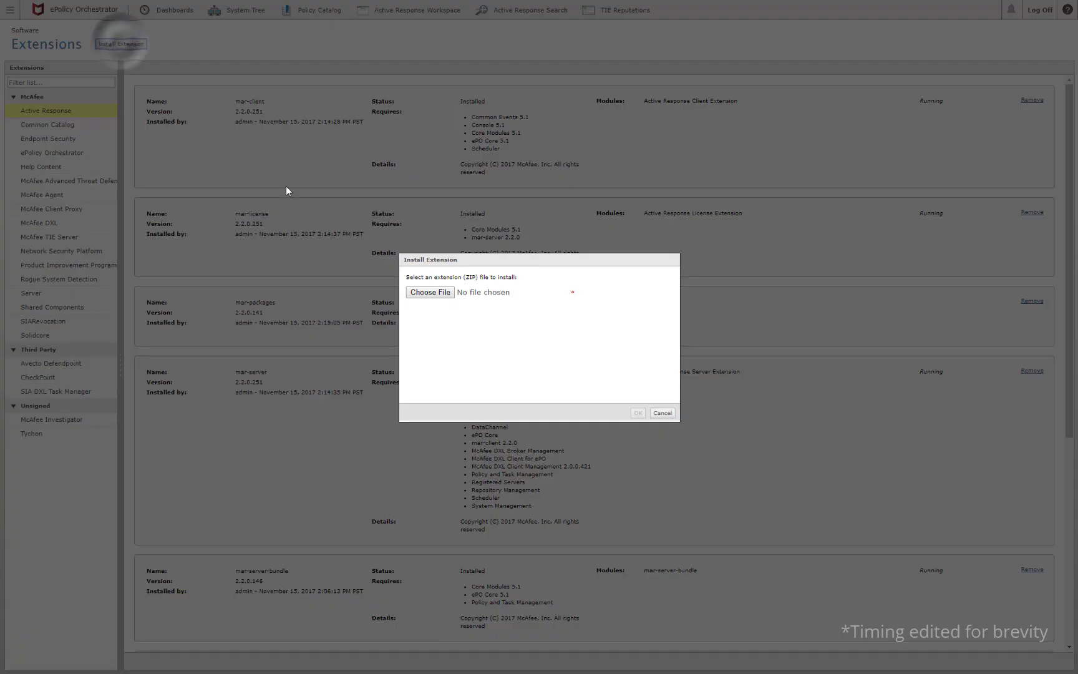
{"action": "left_click", "coordinate": [437, 306]}
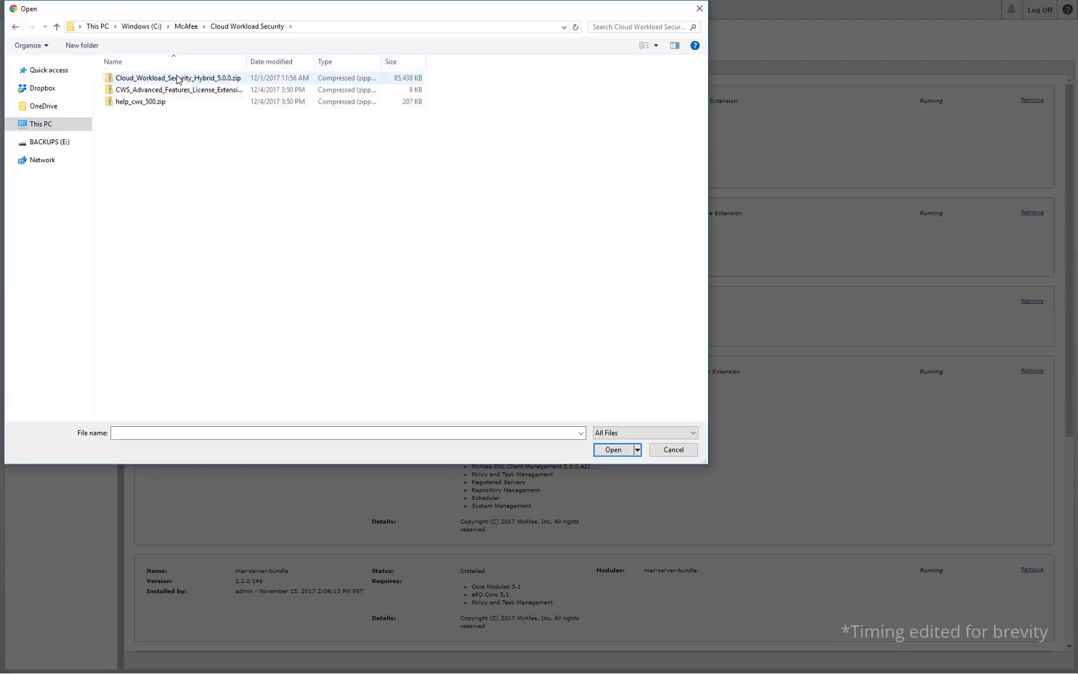
{"action": "left_click", "coordinate": [177, 79]}
{"action": "left_click", "coordinate": [611, 450]}
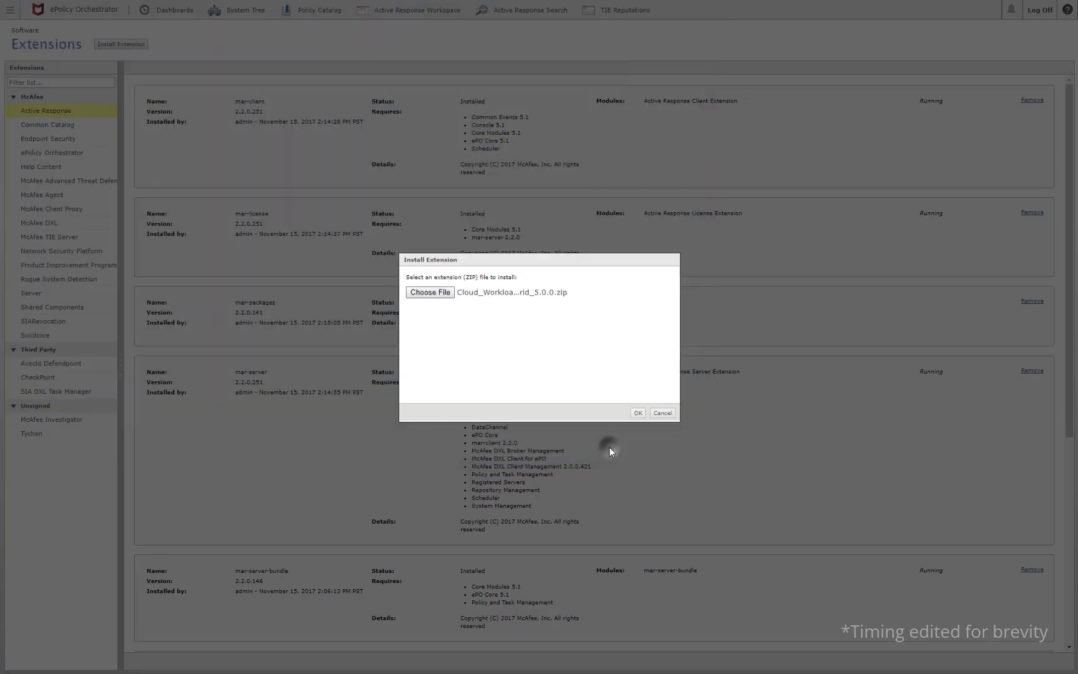
{"action": "left_click", "coordinate": [638, 413]}
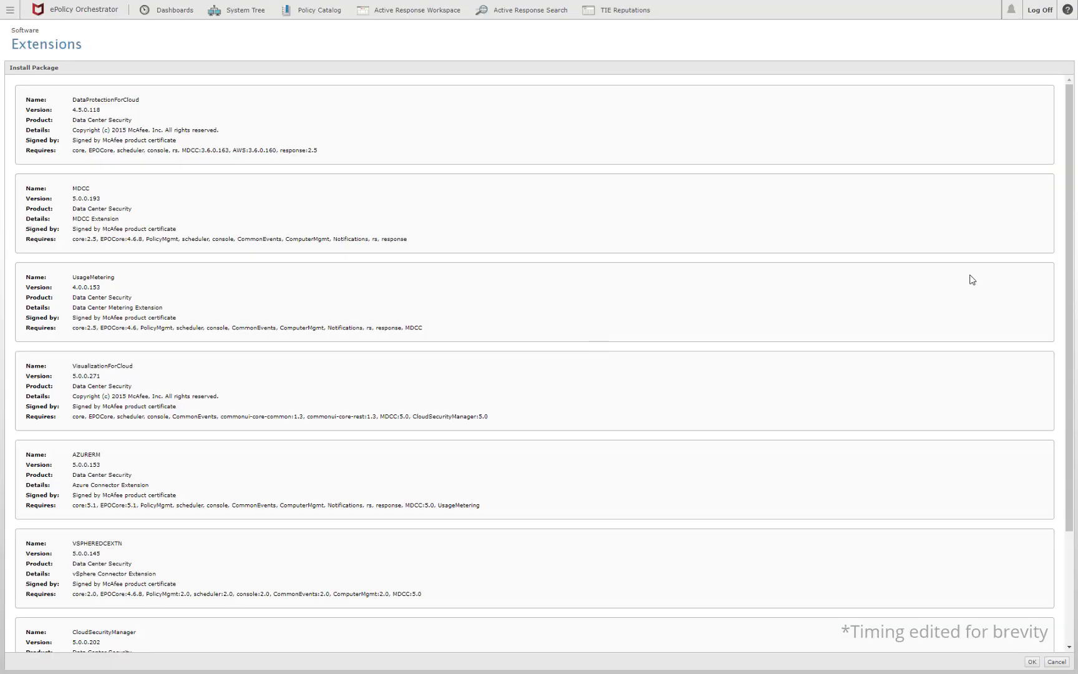
{"action": "left_click_drag", "start_coordinate": [1075, 274], "coordinate": [1073, 387]}
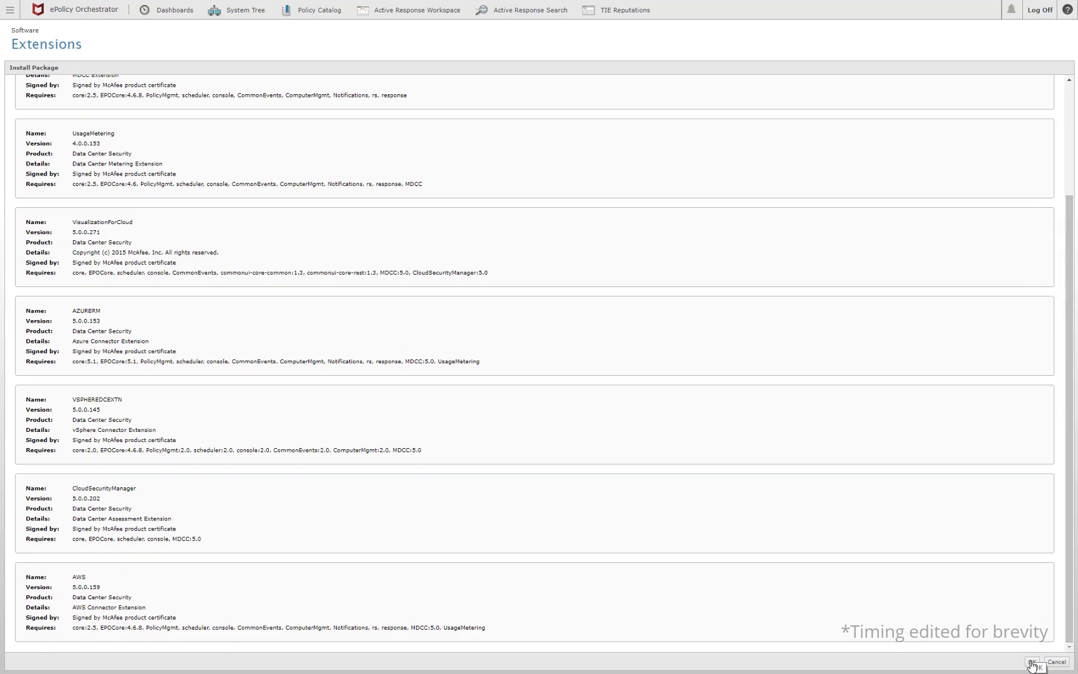
{"action": "left_click", "coordinate": [1032, 662]}
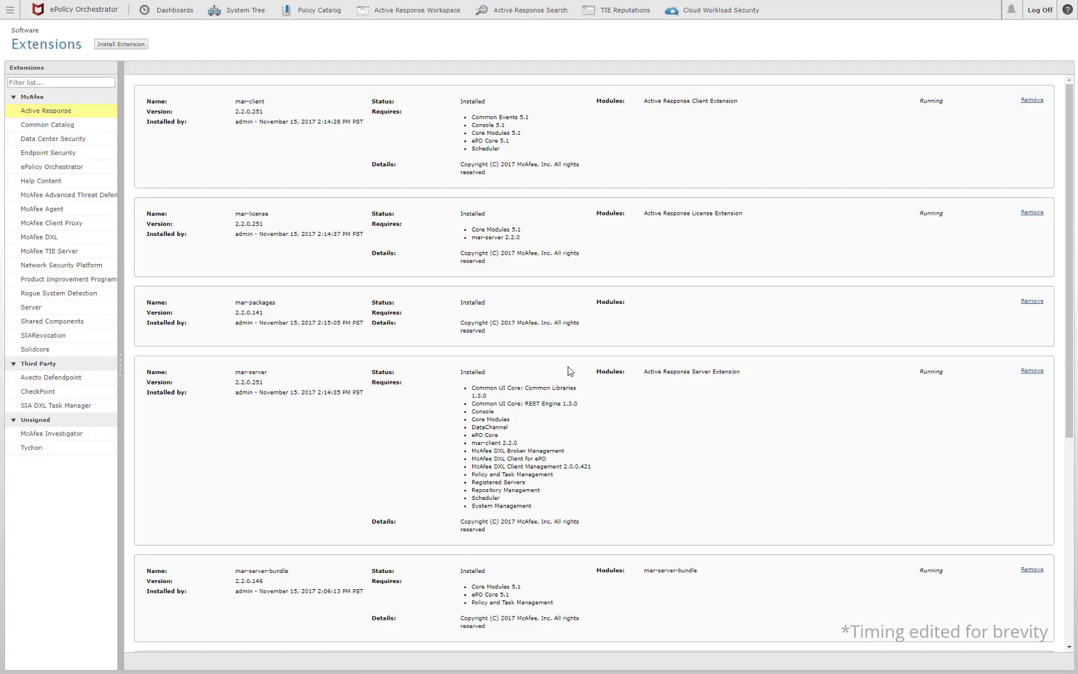
- Install the CWS_Advanced_Features_License_Extension.zip license extension (CWS_LIC 5.0.0.102)
{"action": "left_click", "coordinate": [118, 44]}
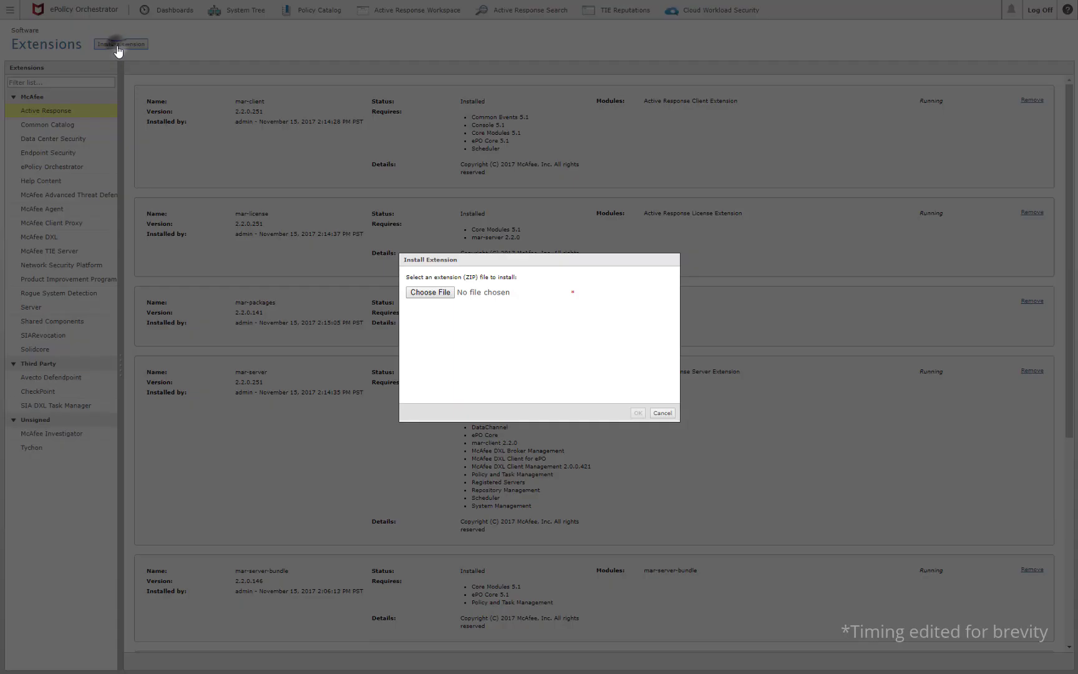
{"action": "left_click", "coordinate": [449, 294]}
{"action": "left_click", "coordinate": [212, 90]}
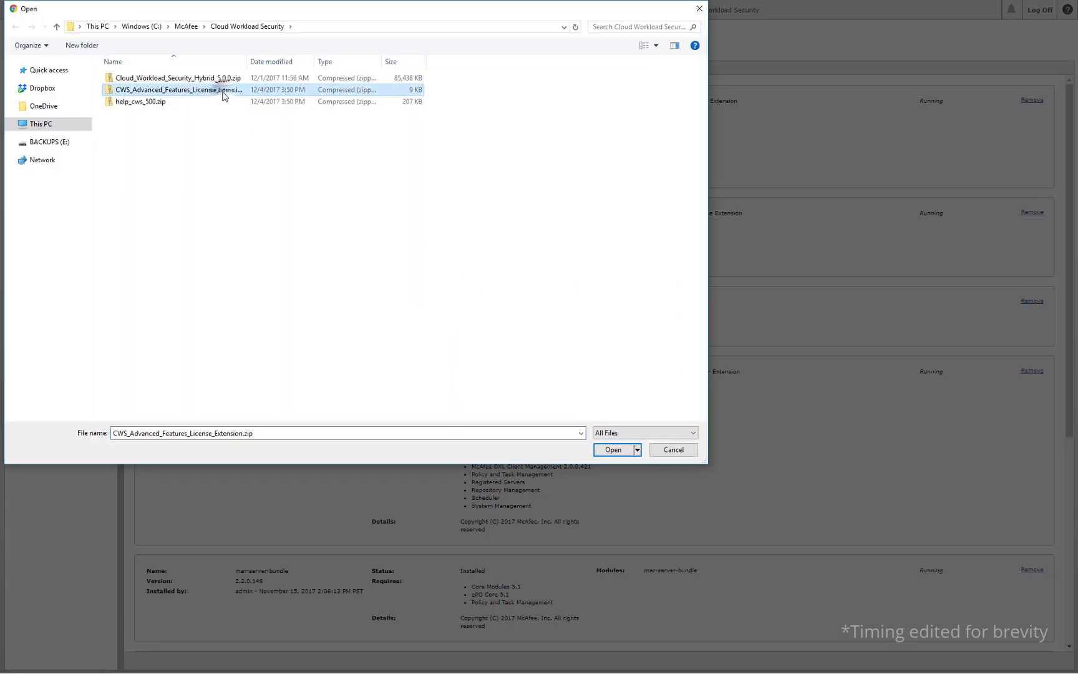
{"action": "left_click", "coordinate": [601, 450]}
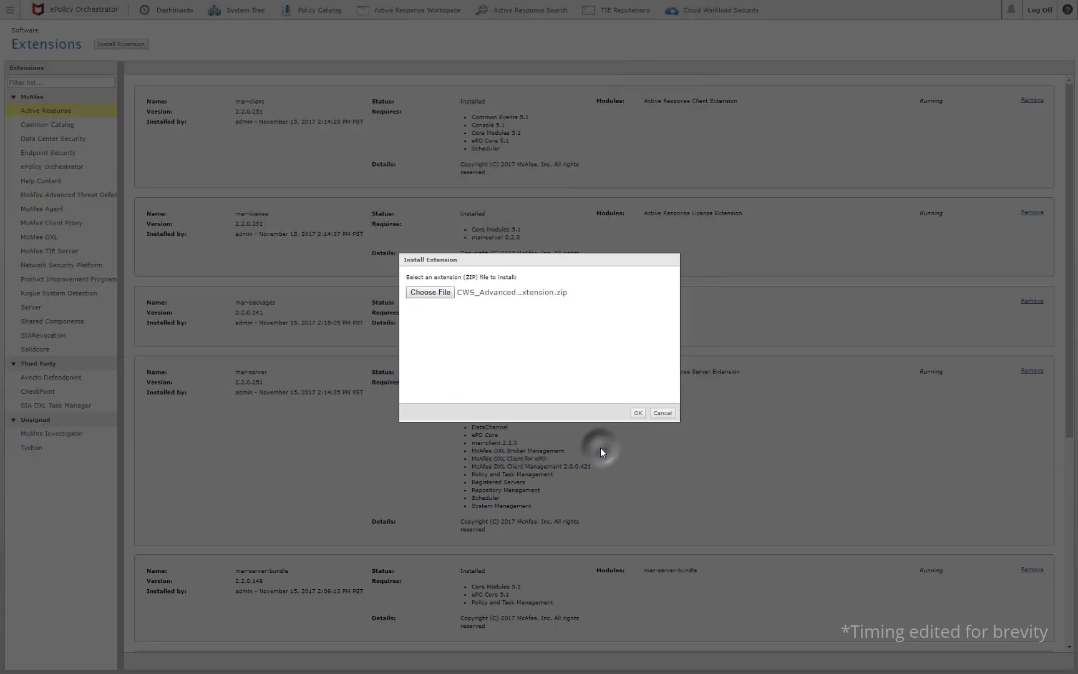
{"action": "left_click", "coordinate": [637, 414]}
{"action": "left_click", "coordinate": [1032, 662]}
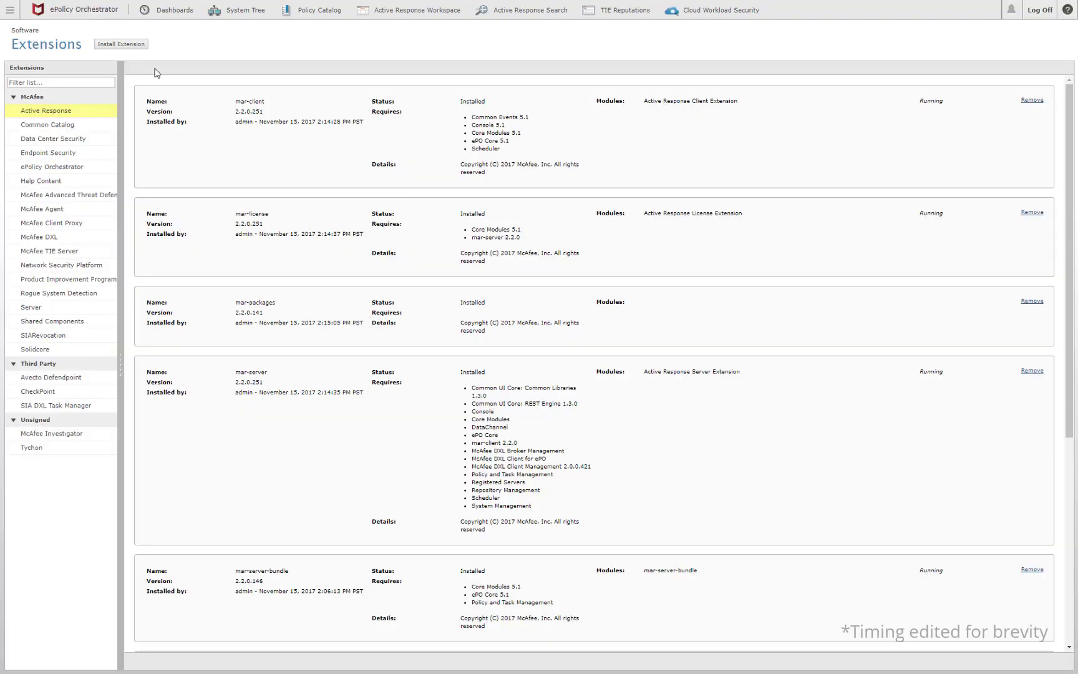
- Install the help_cws_500.zip help extension
{"action": "left_click", "coordinate": [140, 43]}
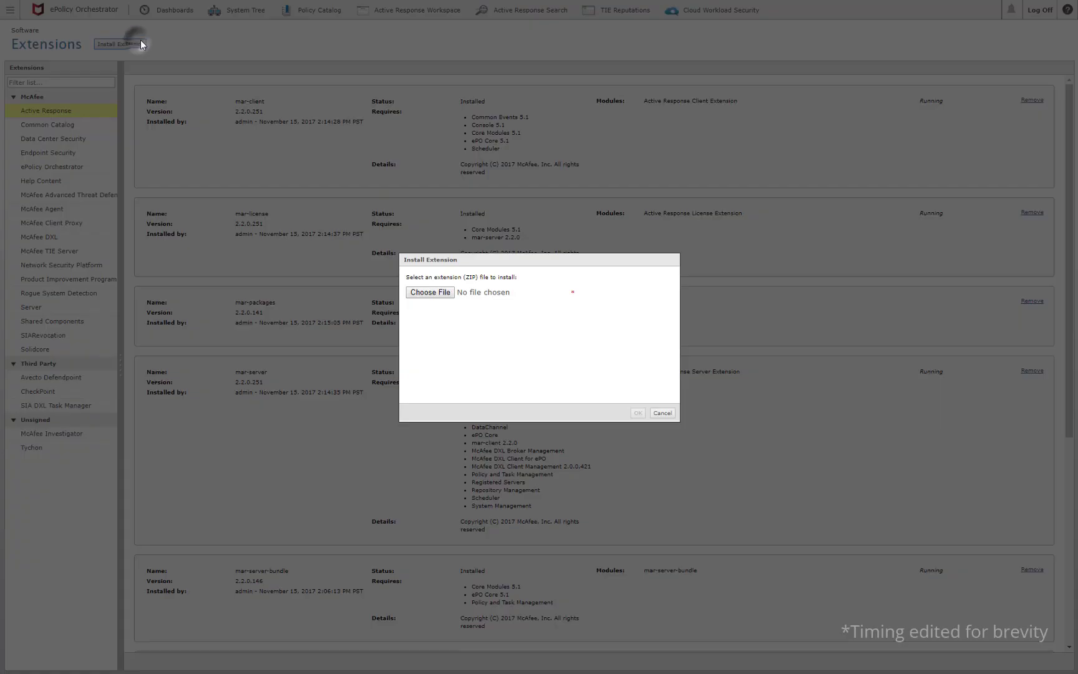
{"action": "left_click", "coordinate": [429, 292]}
{"action": "left_click", "coordinate": [140, 101]}
{"action": "left_click", "coordinate": [613, 450]}
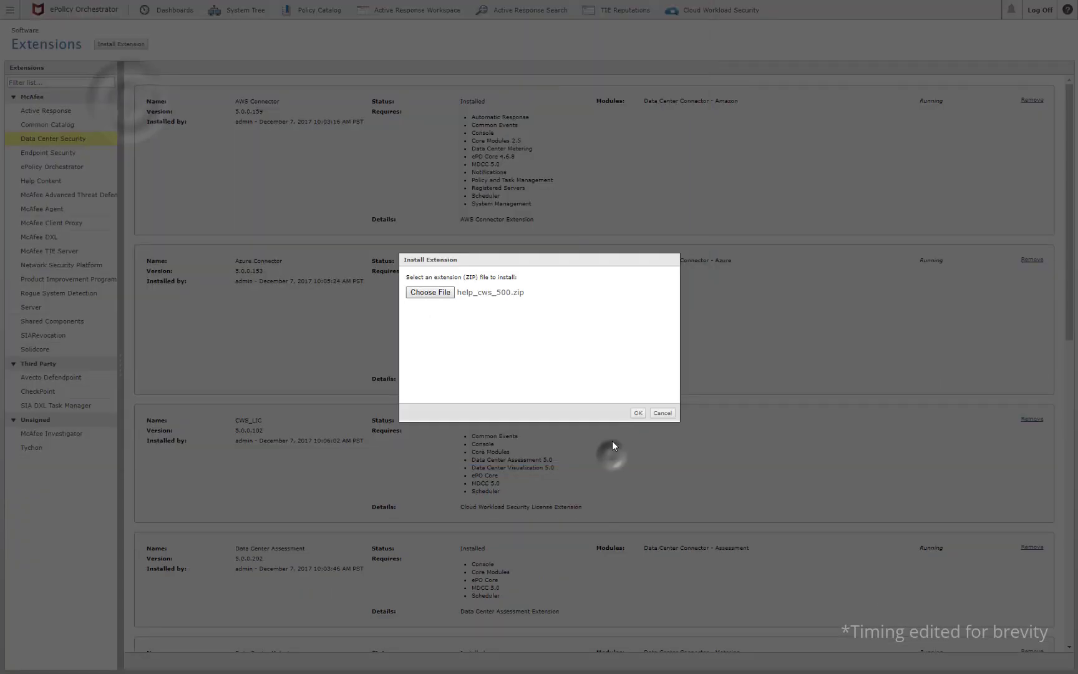
{"action": "left_click", "coordinate": [634, 412]}
{"action": "left_click", "coordinate": [1032, 662]}
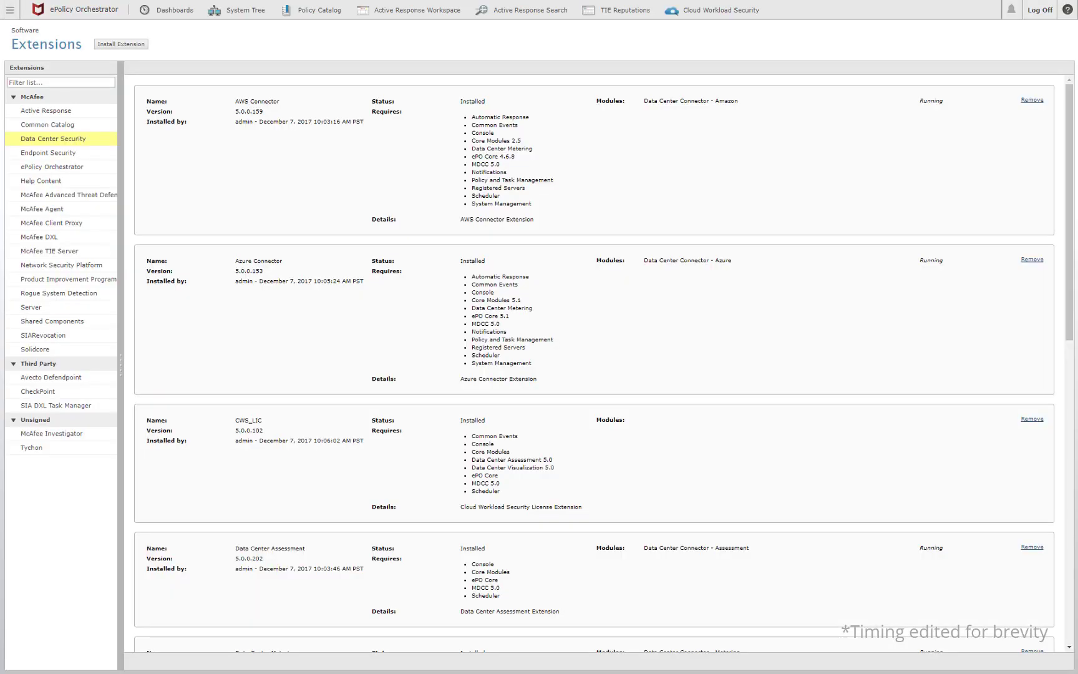
- Open Systems > Cloud Workload Security and step past AWS requirements, checking the AWS account KB article
{"action": "left_click", "coordinate": [9, 10]}
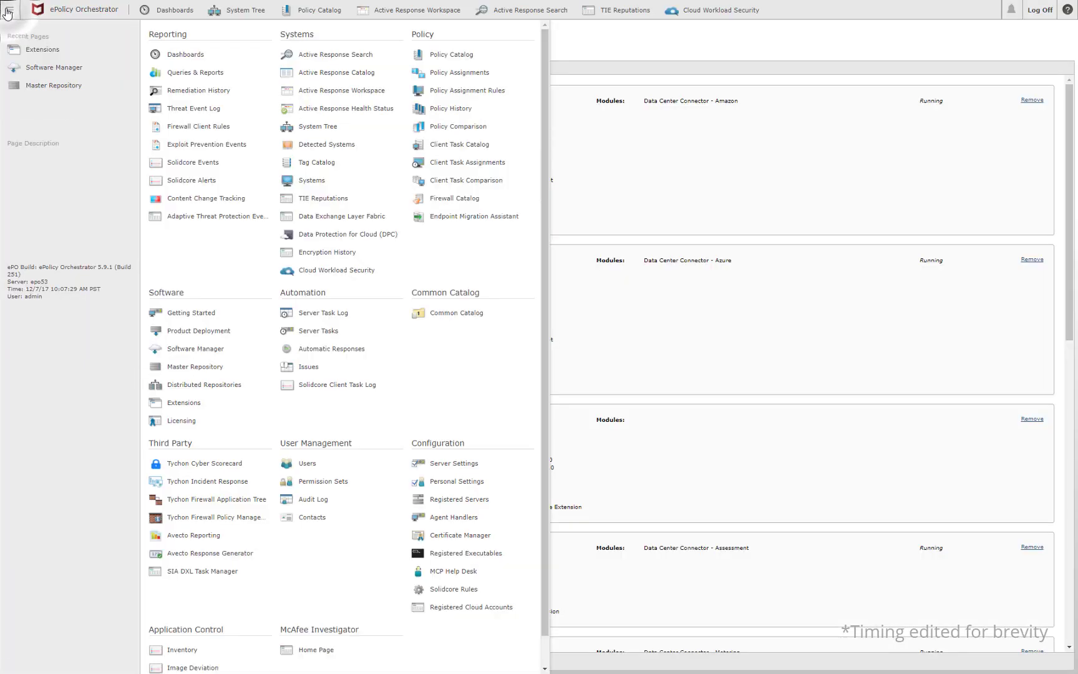
{"action": "left_click", "coordinate": [326, 272]}
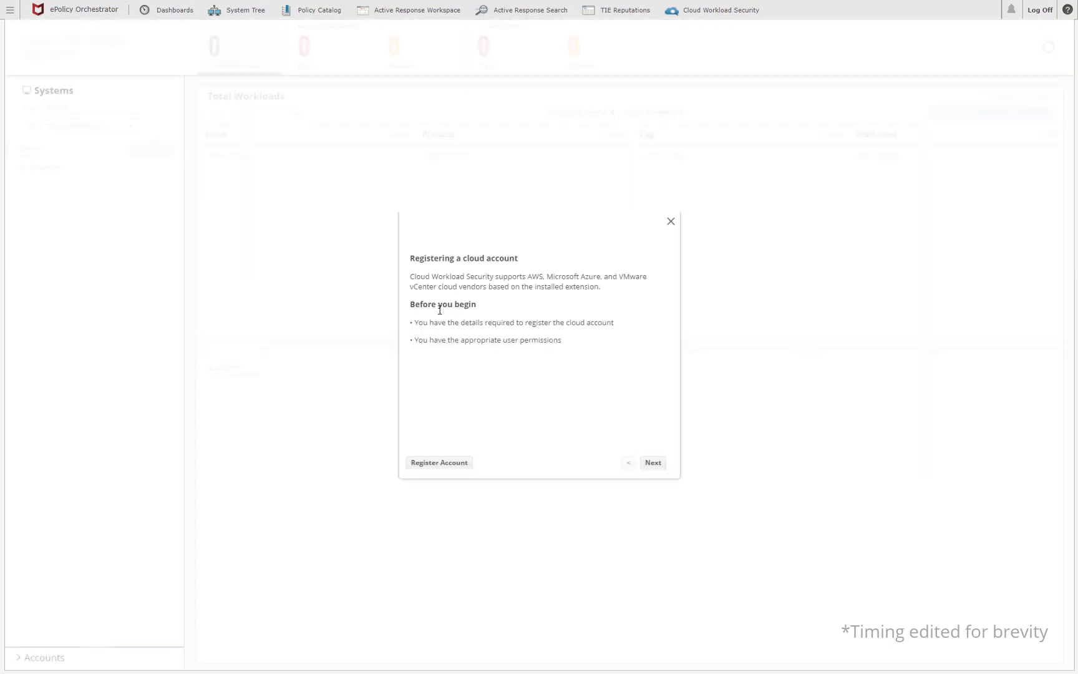
{"action": "left_click", "coordinate": [655, 464]}
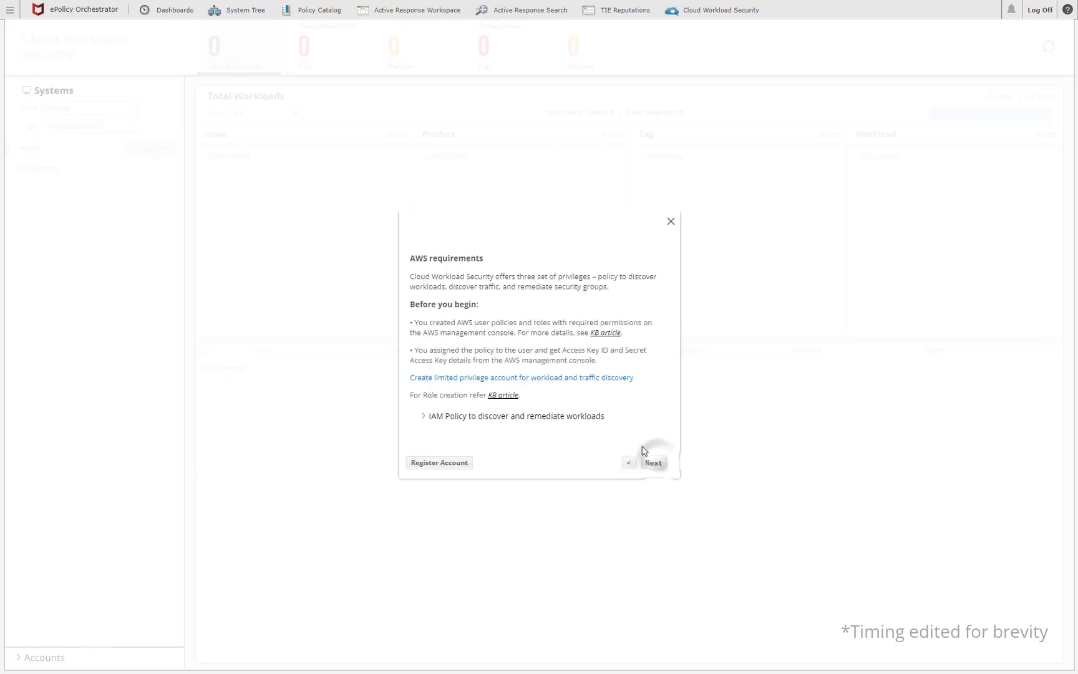
{"action": "left_click", "coordinate": [508, 397]}
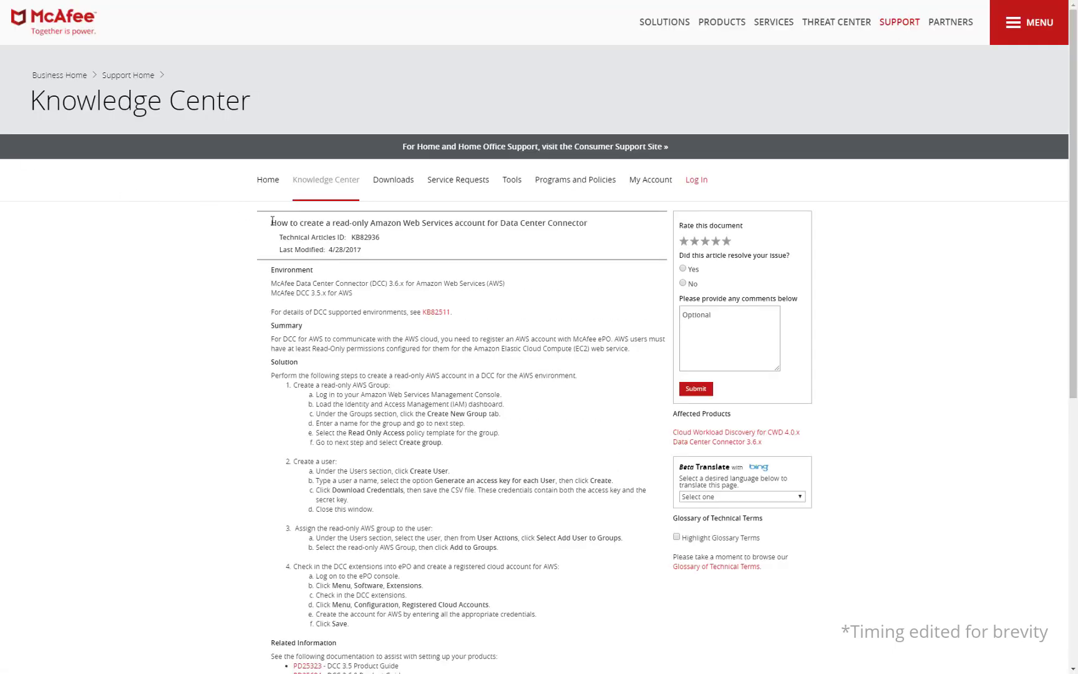
{"action": "left_click_drag", "start_coordinate": [272, 221], "coordinate": [604, 231]}
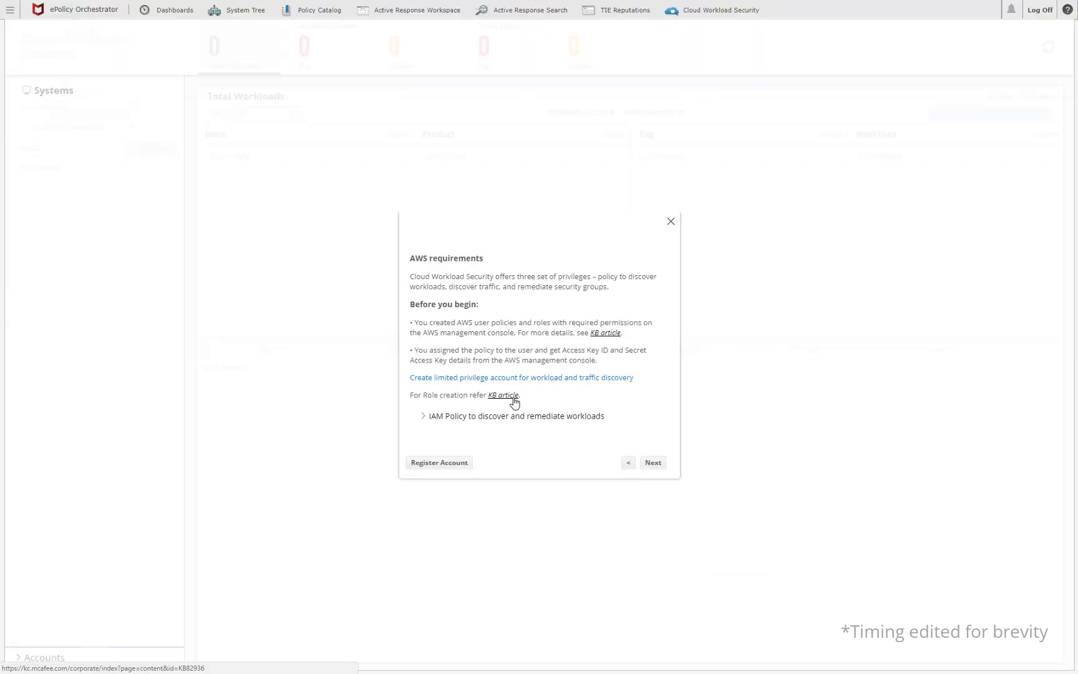
{"action": "left_click", "coordinate": [652, 463]}
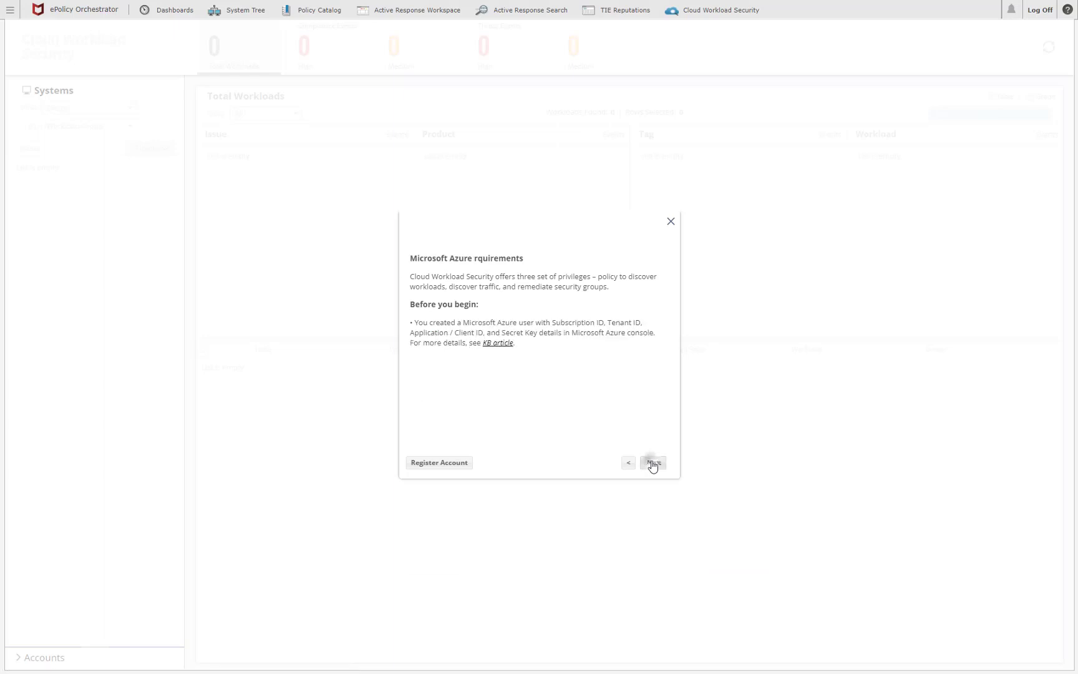
- Review the Azure PowerShell KB article, then advance the guide to VMware vCenter requirements
{"action": "left_click", "coordinate": [493, 344]}
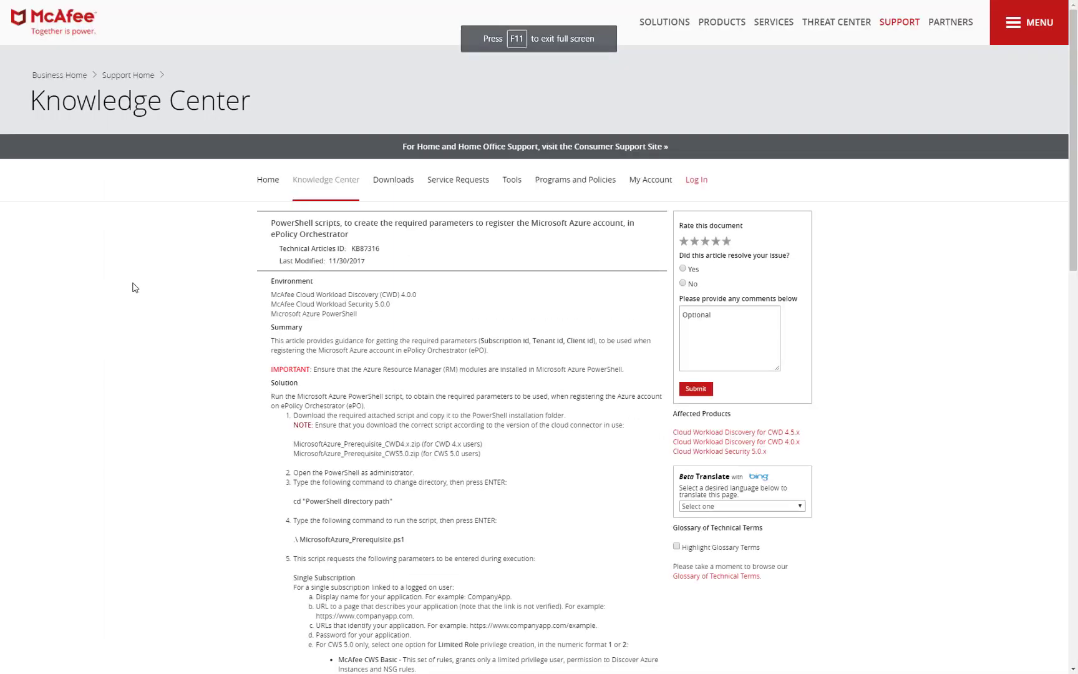
{"action": "left_click_drag", "start_coordinate": [274, 221], "coordinate": [385, 241]}
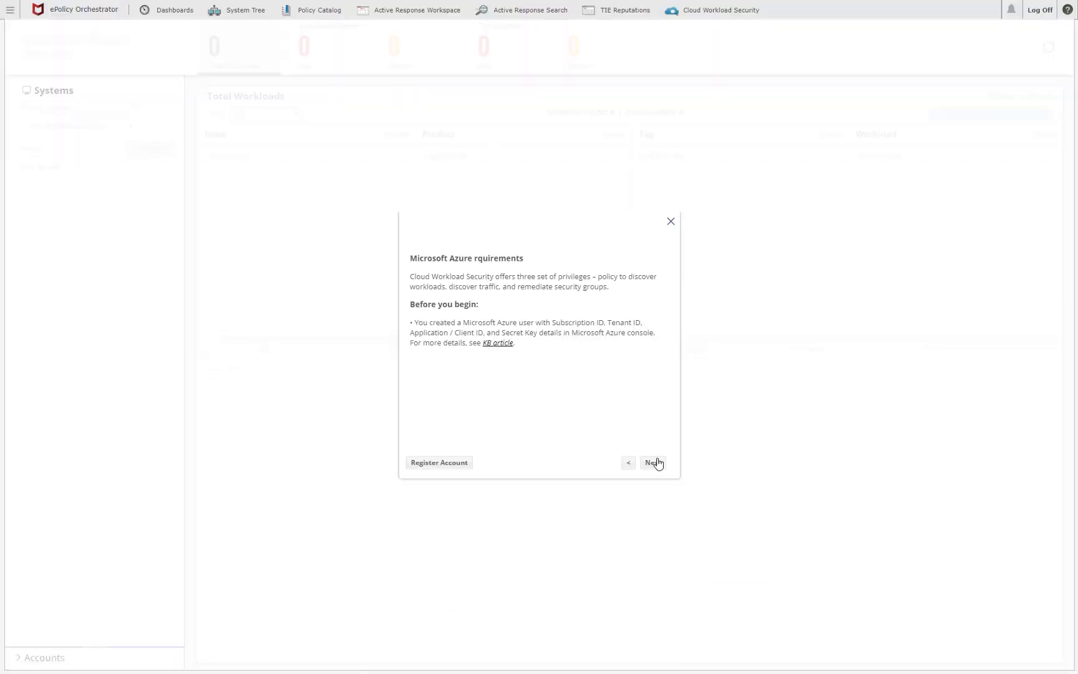
{"action": "left_click", "coordinate": [653, 462]}
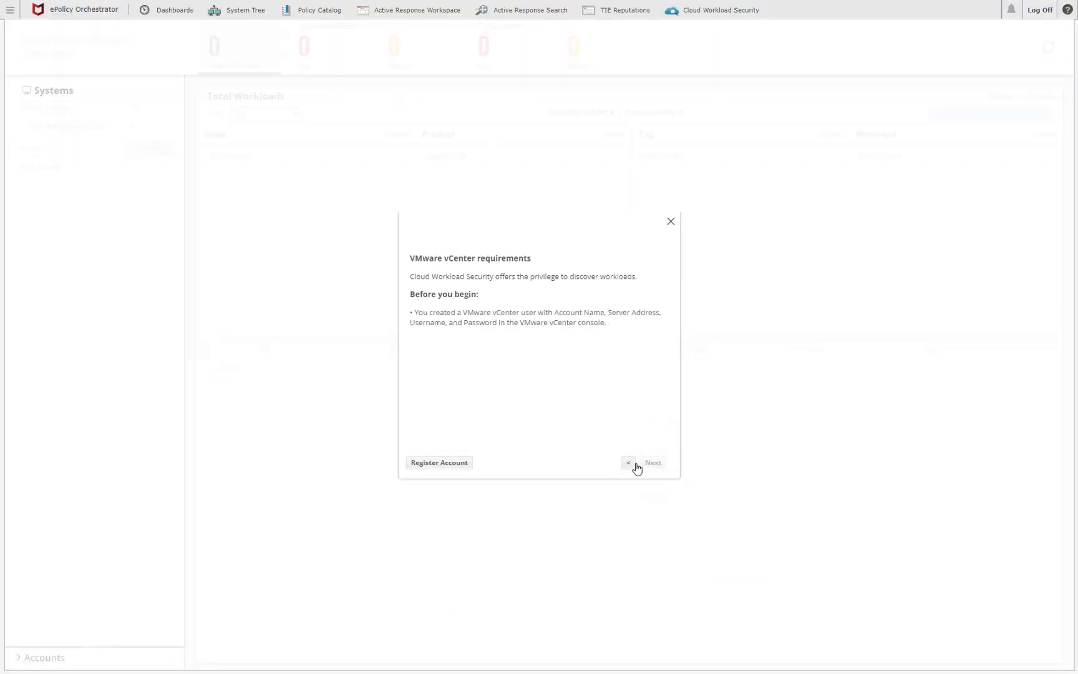
- Close the guide, choose Add Account under Accounts, and select VMware vCenter as the account type
{"action": "left_click", "coordinate": [671, 222]}
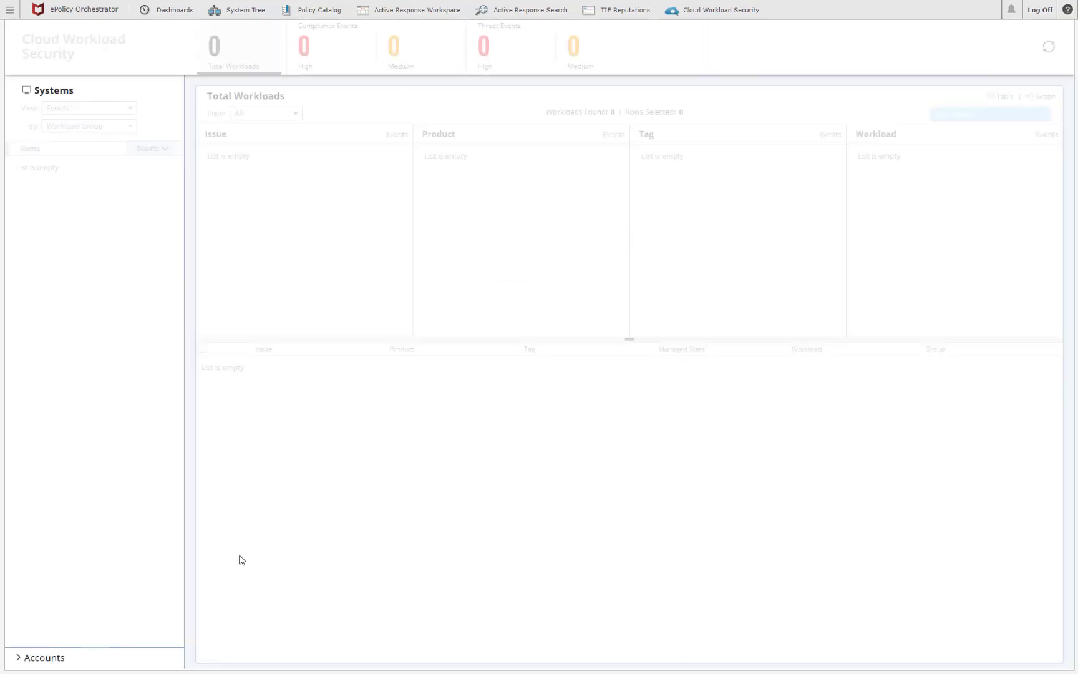
{"action": "left_click", "coordinate": [36, 657]}
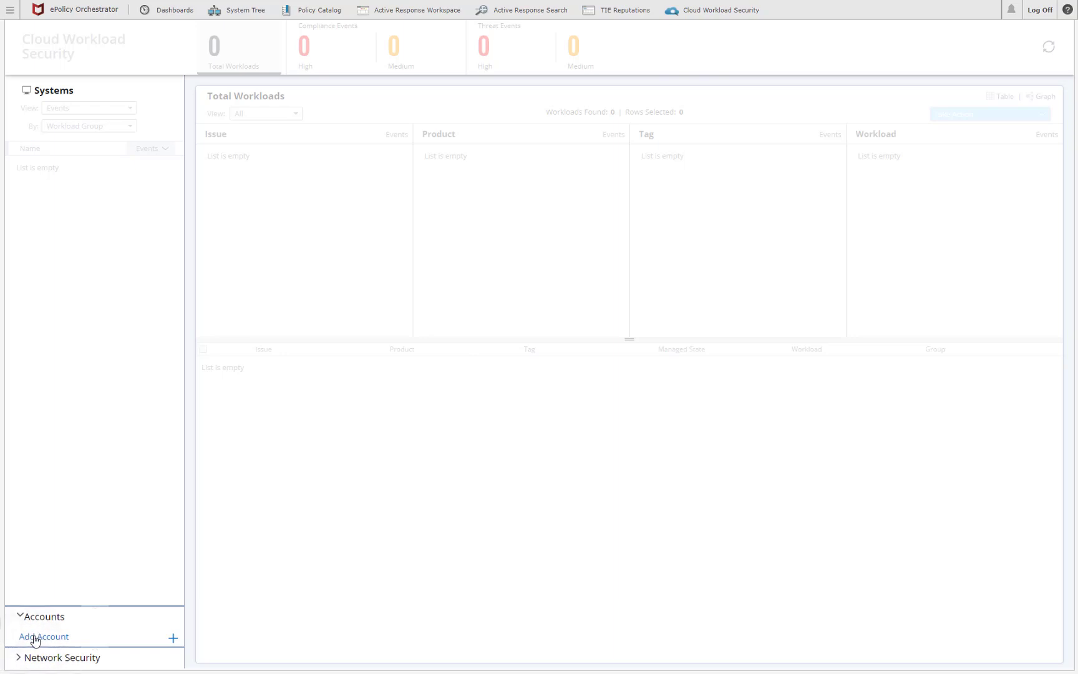
{"action": "left_click", "coordinate": [34, 636]}
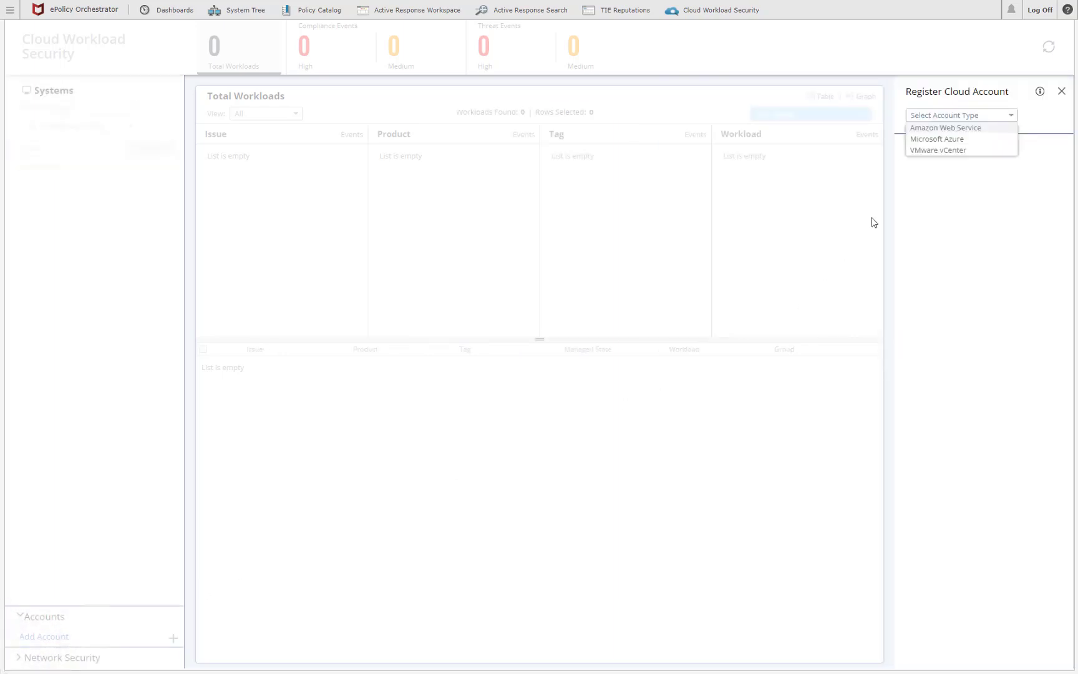
{"action": "left_click", "coordinate": [930, 151]}
{"action": "left_click", "coordinate": [928, 176]}
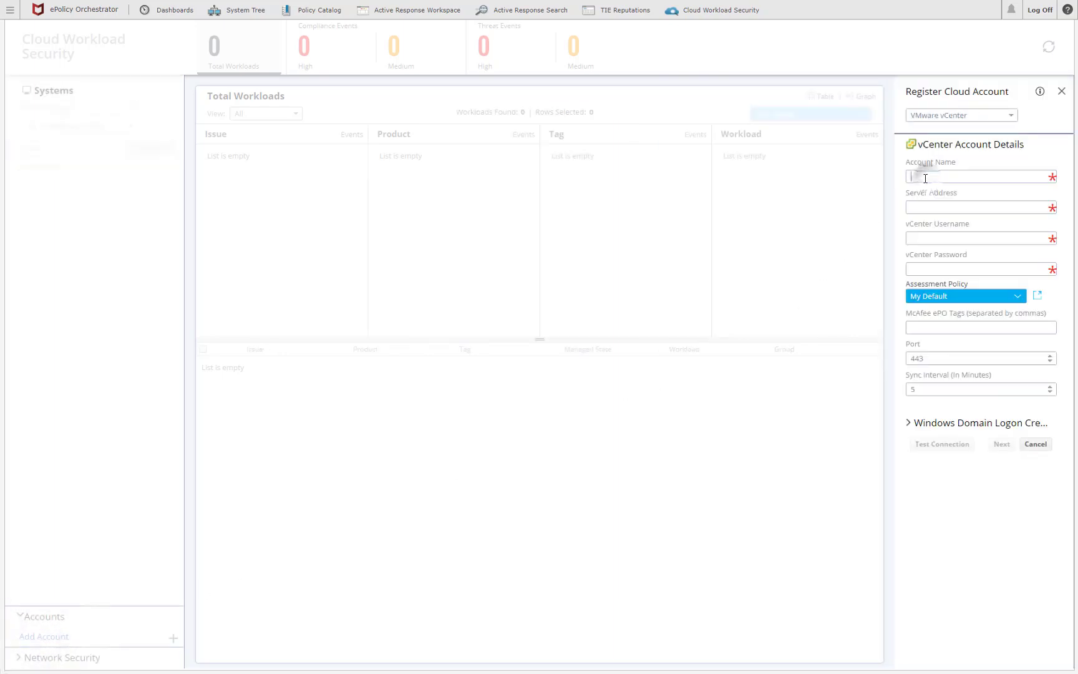
- Enter account name McAfee_vCenter, server 172.16.64.30, the administrator credentials, and tag vCenter
{"action": "type", "text": "McA"}
{"action": "type", "text": "172.16.64.30"}
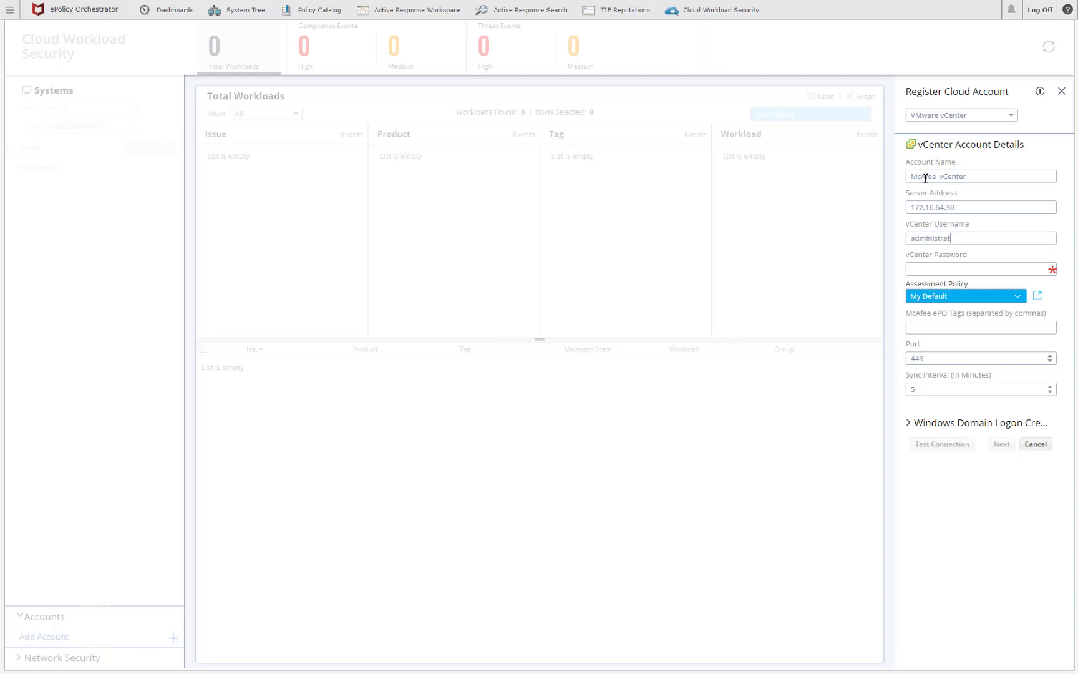
{"action": "type", "text": "a"}
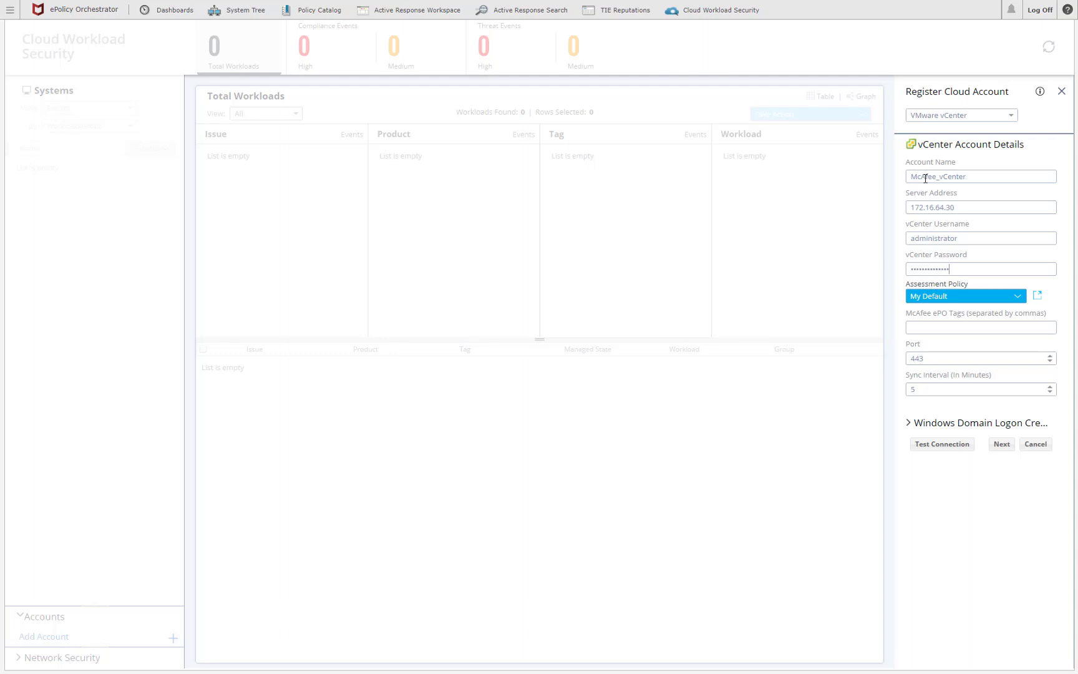
{"action": "key", "text": "Tab"}
{"action": "key", "text": "Tab"}
{"action": "key", "text": "Tab"}
- Fill in domain MCAFEEEBC logon credentials, pass Test Connection validation, and continue to the certificate
{"action": "left_click", "coordinate": [910, 424]}
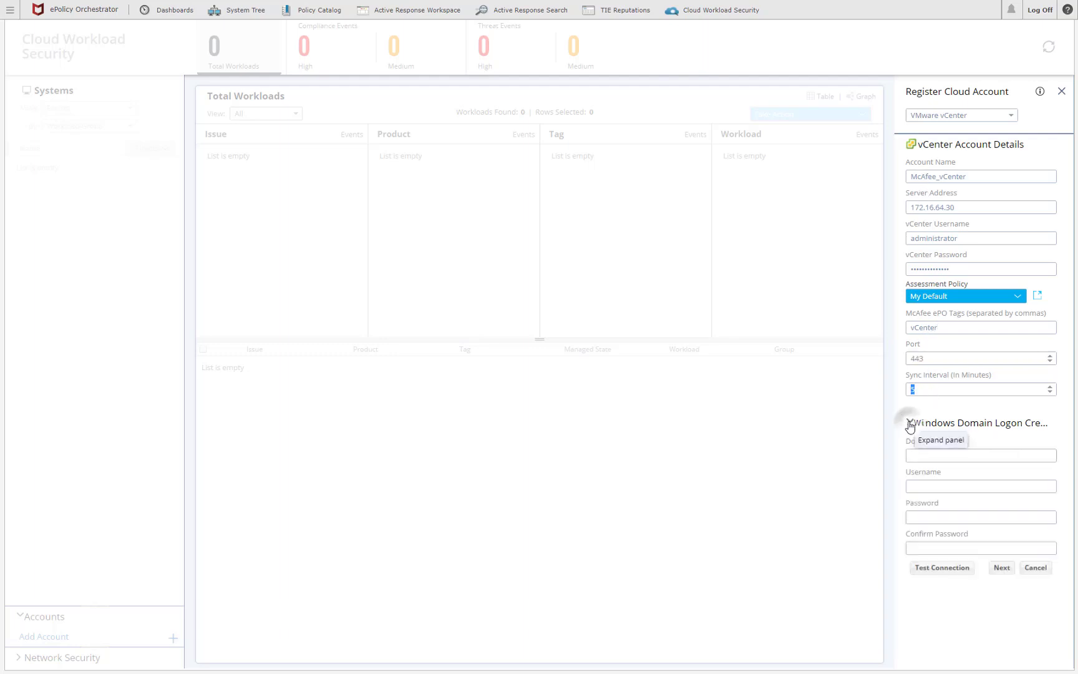
{"action": "left_click", "coordinate": [917, 453]}
{"action": "type", "text": "MCAFEEEBC"}
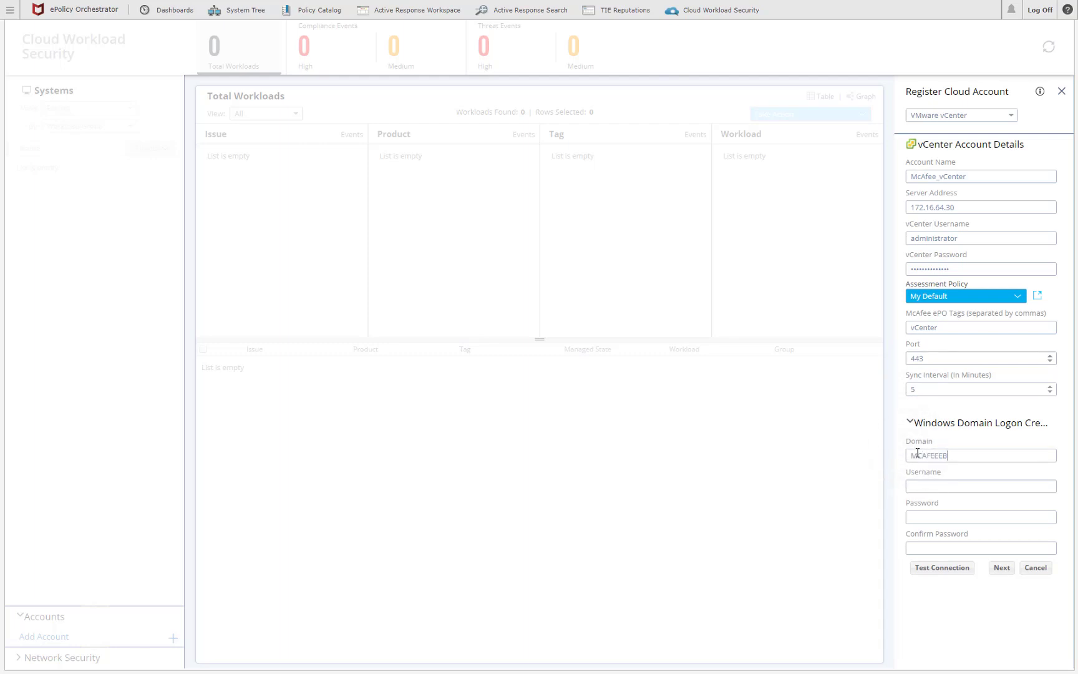
{"action": "key", "text": "Tab"}
{"action": "type", "text": "adm"}
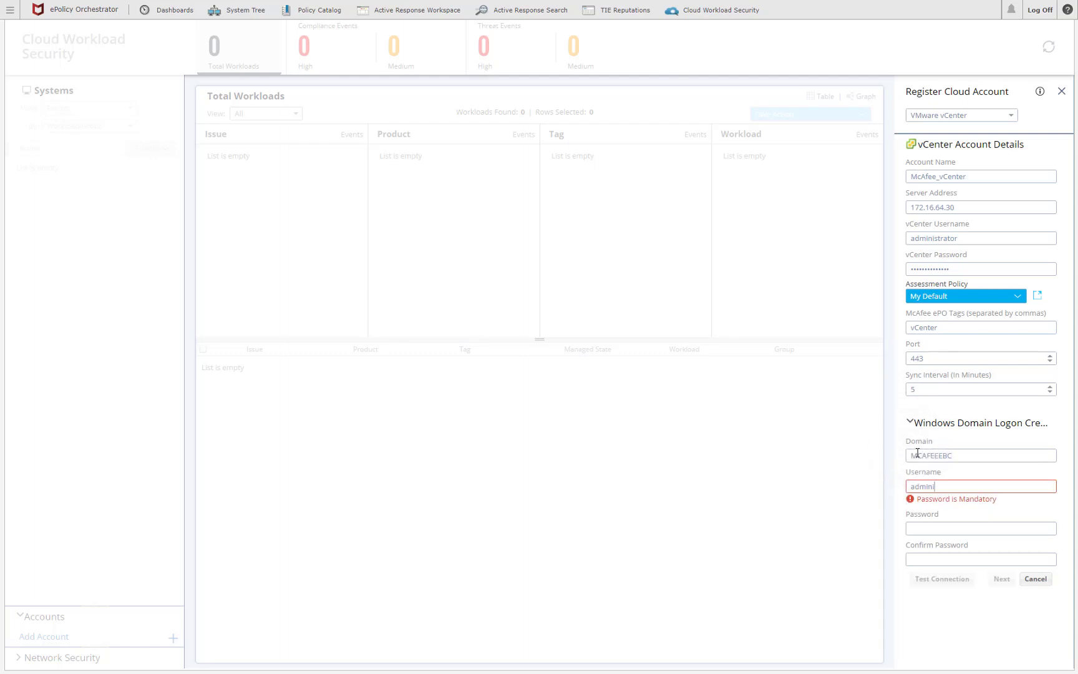
{"action": "type", "text": "P"}
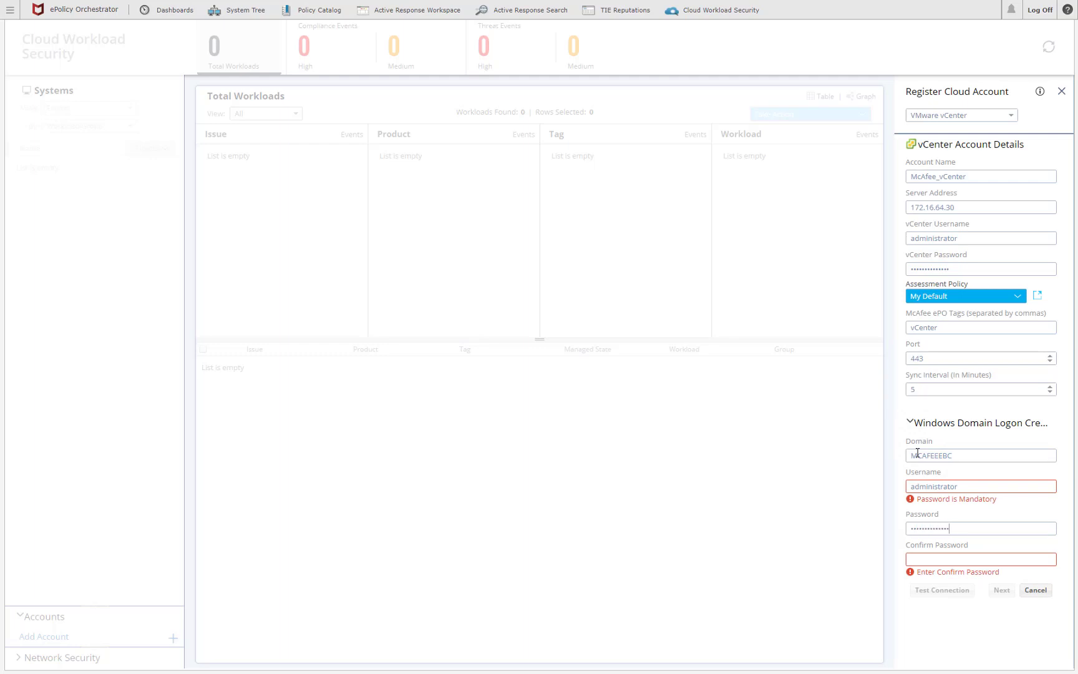
{"action": "key", "text": "Tab"}
{"action": "type", "text": "P"}
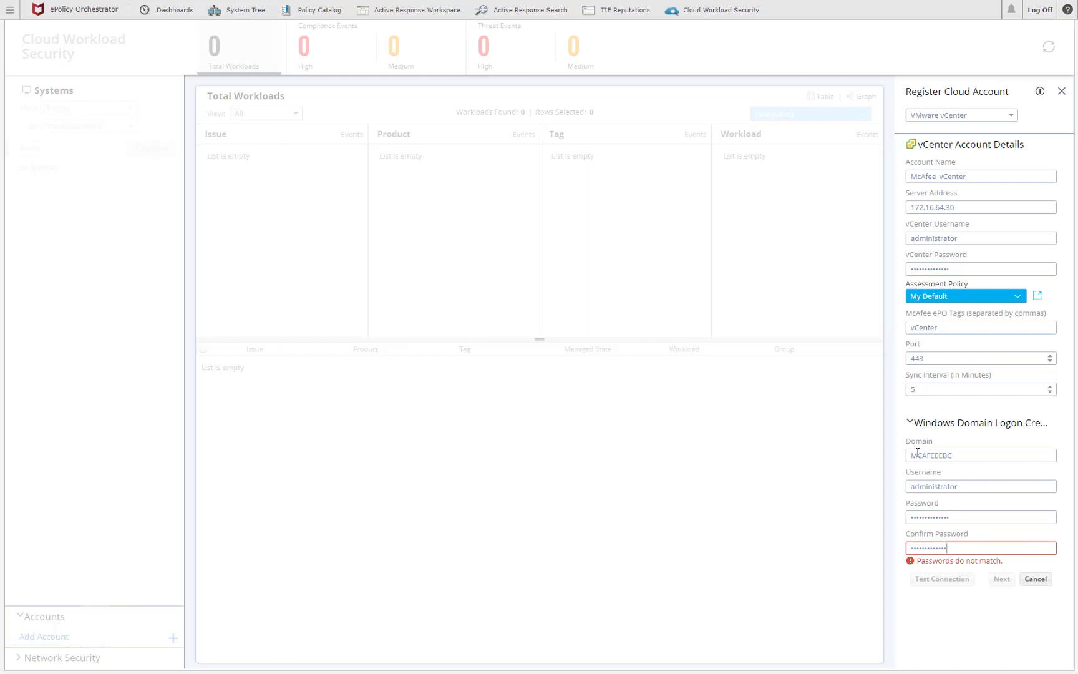
{"action": "type", "text": "d"}
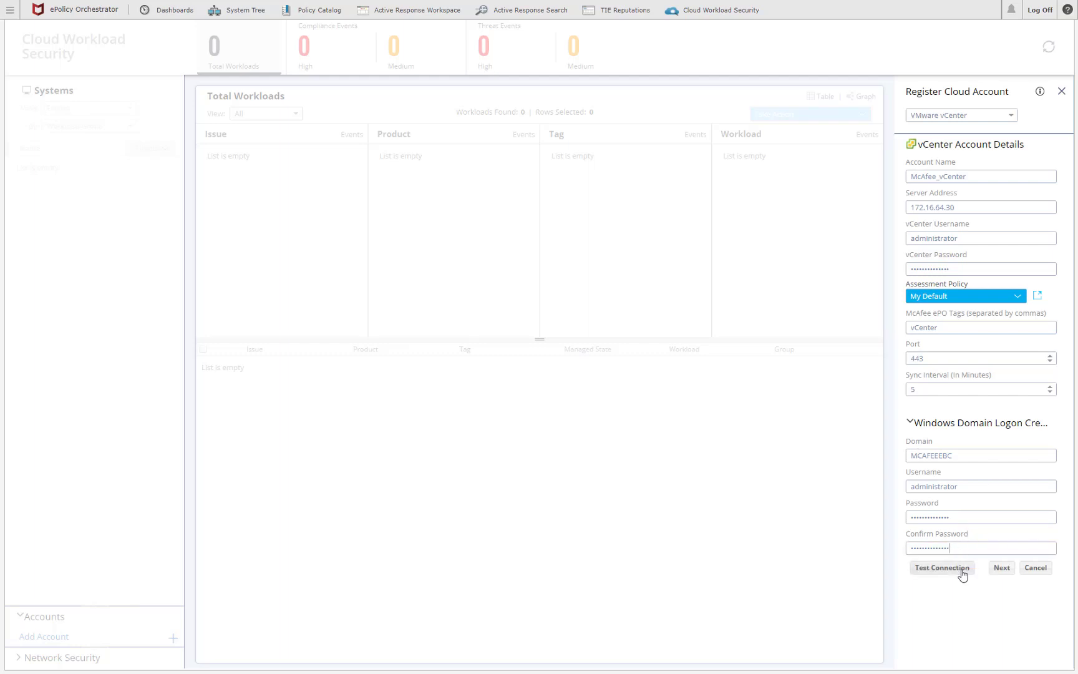
{"action": "left_click", "coordinate": [962, 573]}
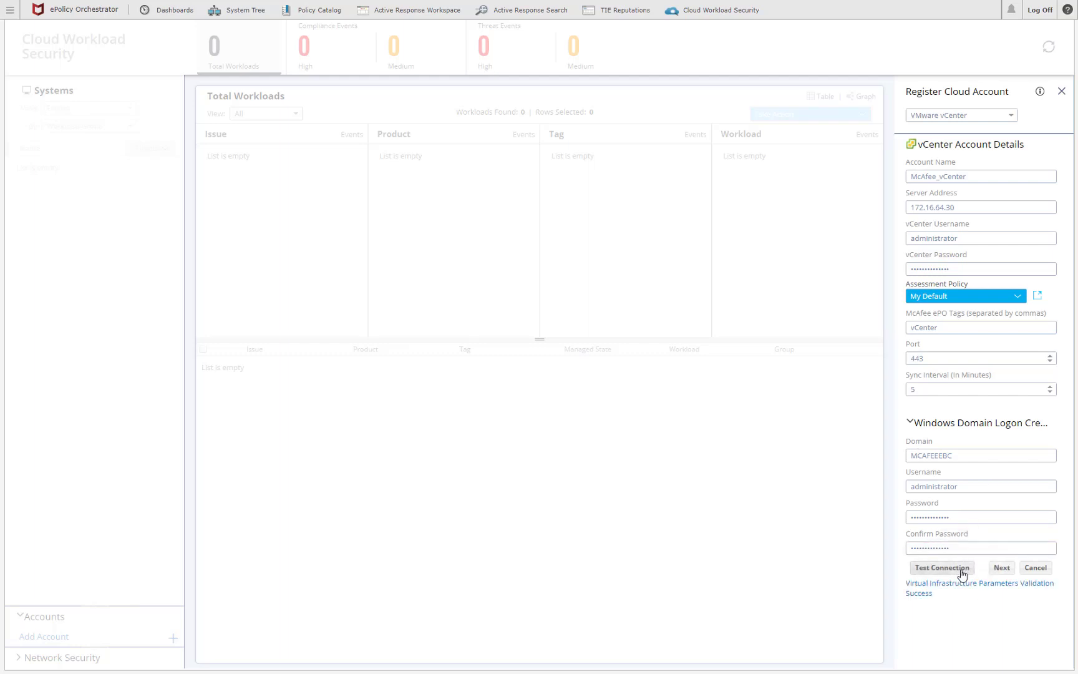
{"action": "left_click", "coordinate": [1005, 568]}
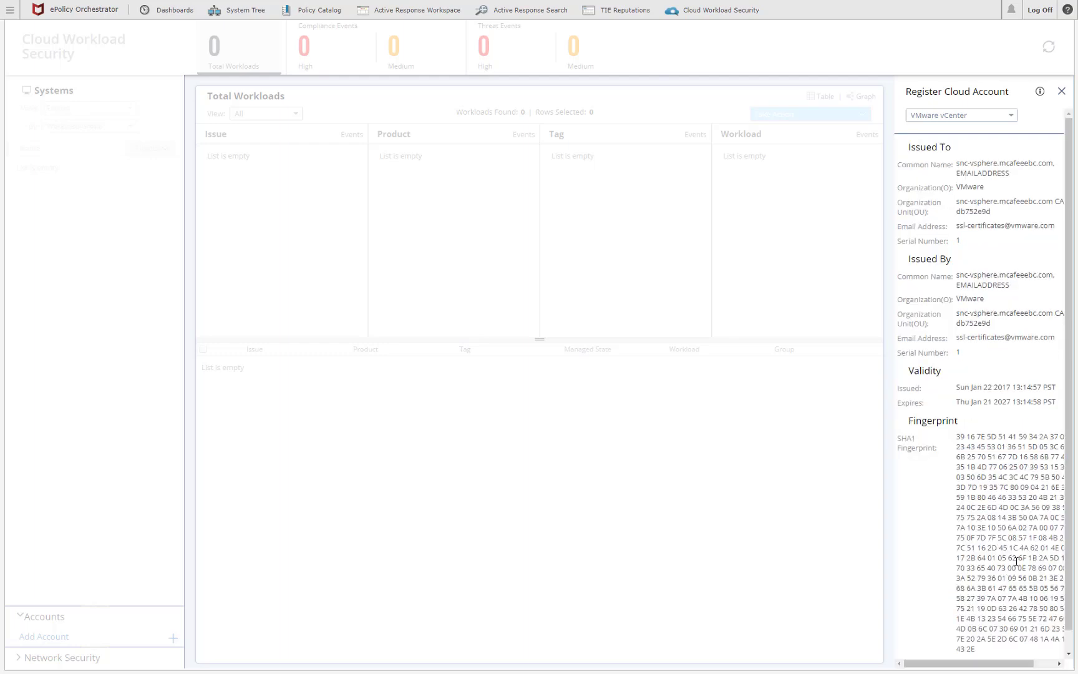
- Accept the vCenter server certificate, submit the McAfee_vCenter registration, and begin adding another account
{"action": "scroll", "coordinate": [1071, 490], "scroll_direction": "down", "scroll_amount": 1}
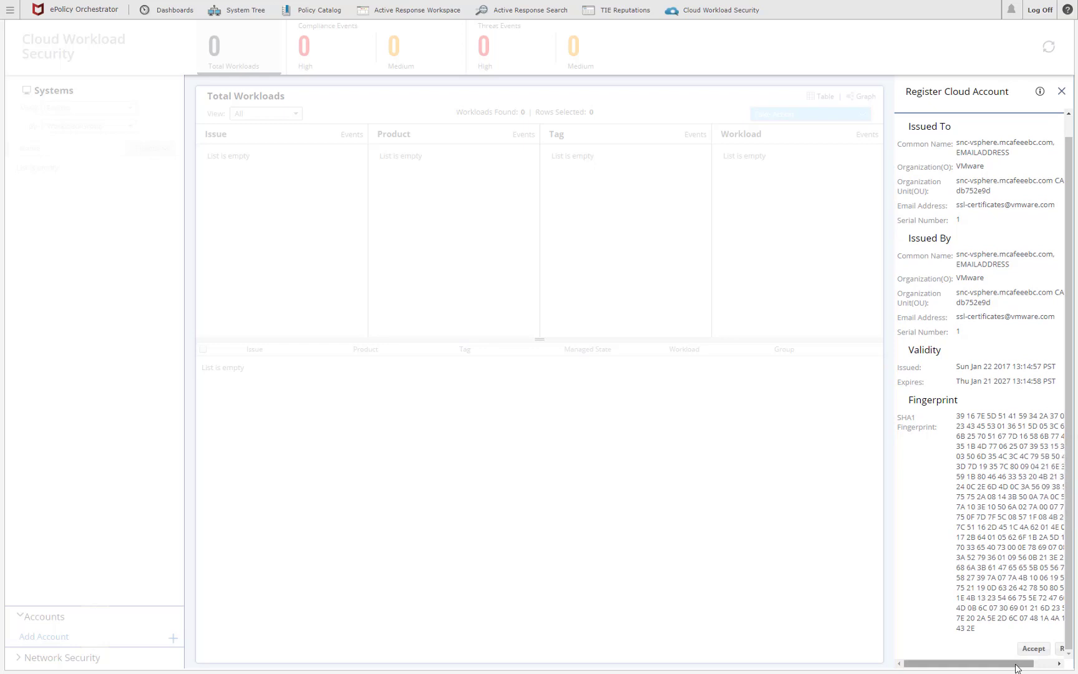
{"action": "left_click_drag", "start_coordinate": [1019, 666], "coordinate": [1038, 667]}
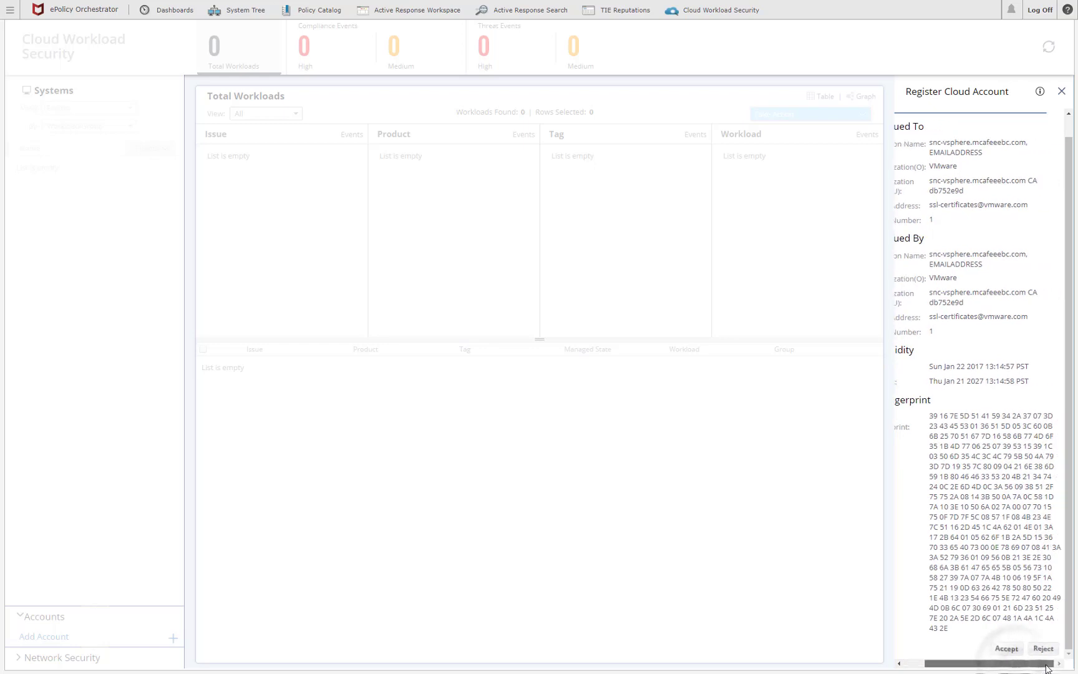
{"action": "left_click", "coordinate": [1006, 649]}
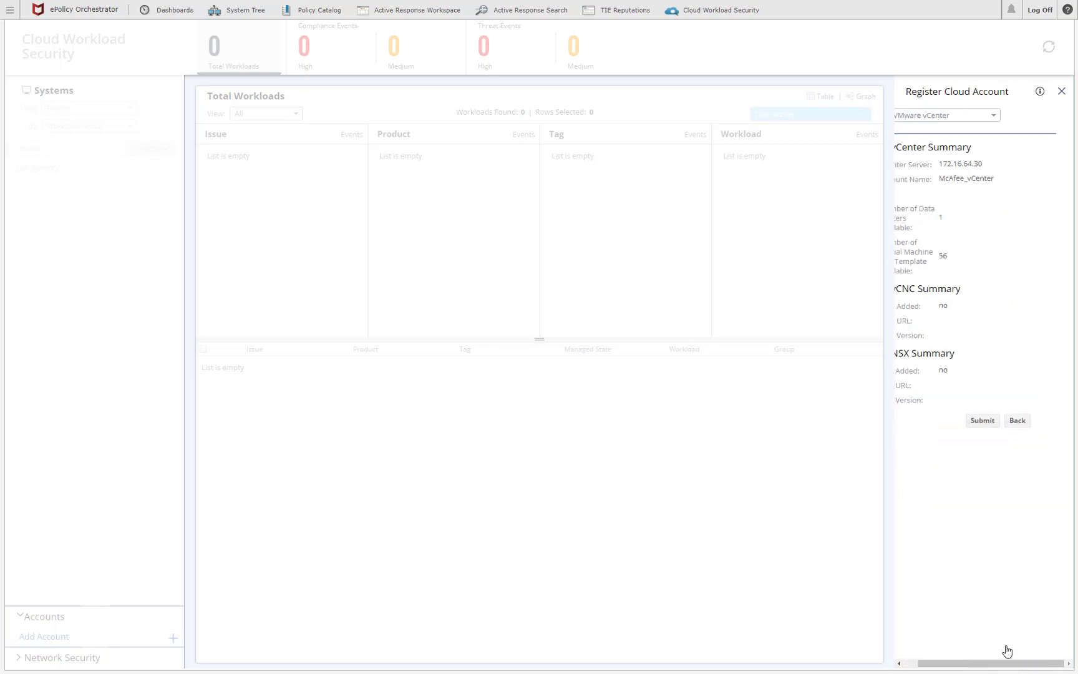
{"action": "left_click", "coordinate": [985, 422]}
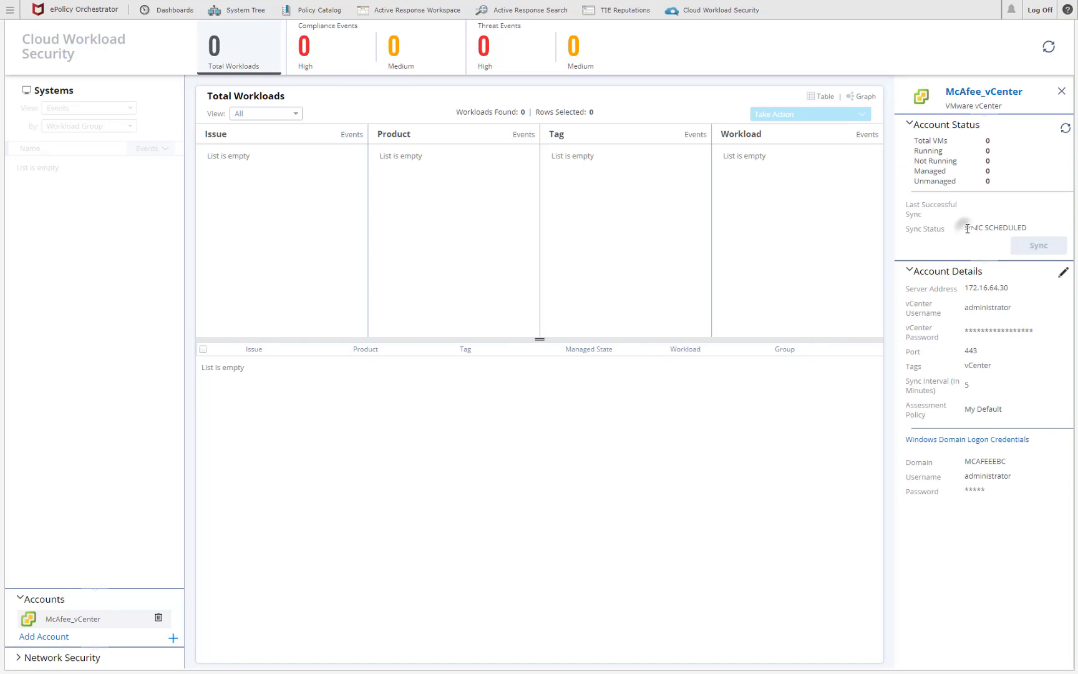
{"action": "left_click_drag", "start_coordinate": [967, 229], "coordinate": [1024, 229]}
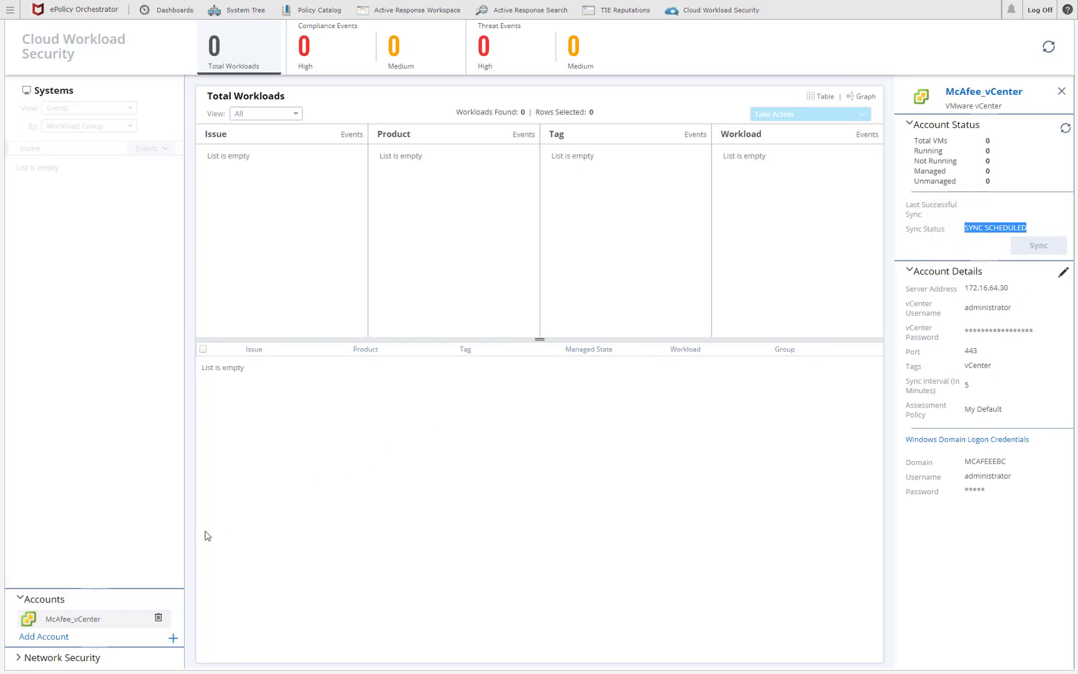
{"action": "left_click", "coordinate": [42, 640]}
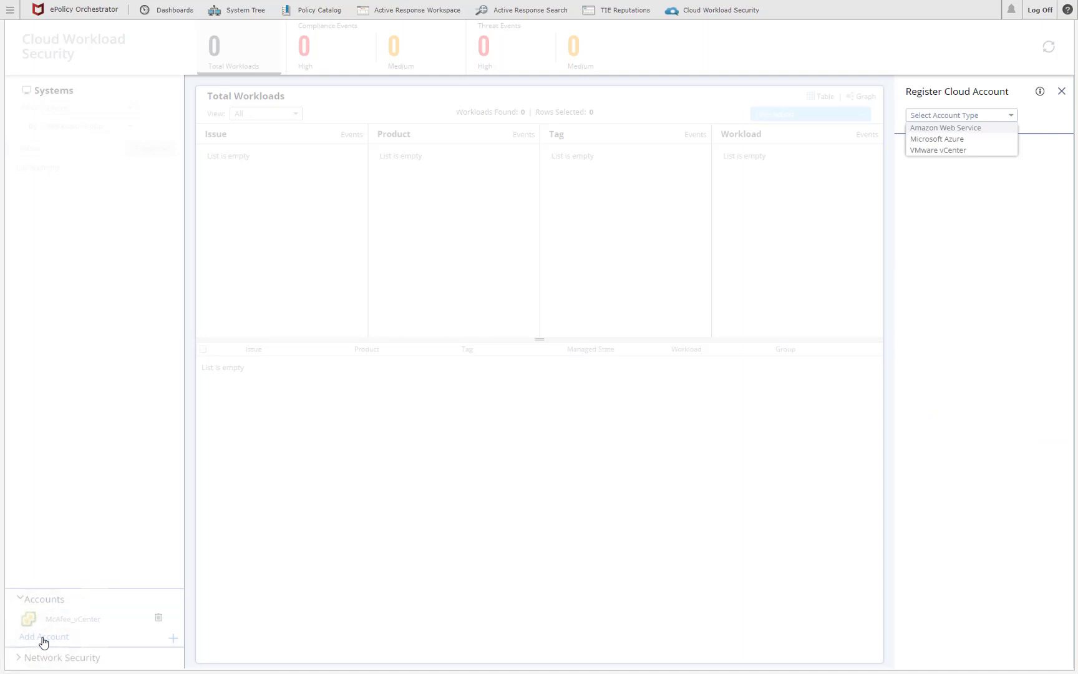
- Choose Amazon Web Service as the account type and name it McAfee_AWS
{"action": "left_click", "coordinate": [938, 128]}
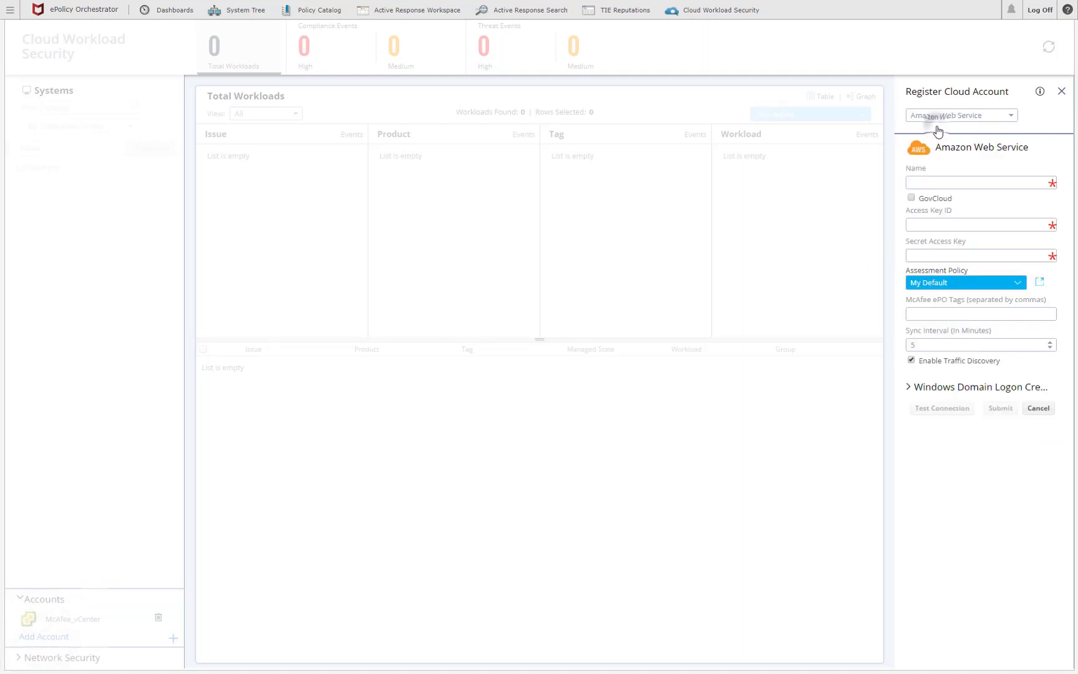
{"action": "left_click", "coordinate": [923, 182]}
{"action": "type", "text": "McAfee_AWS"}
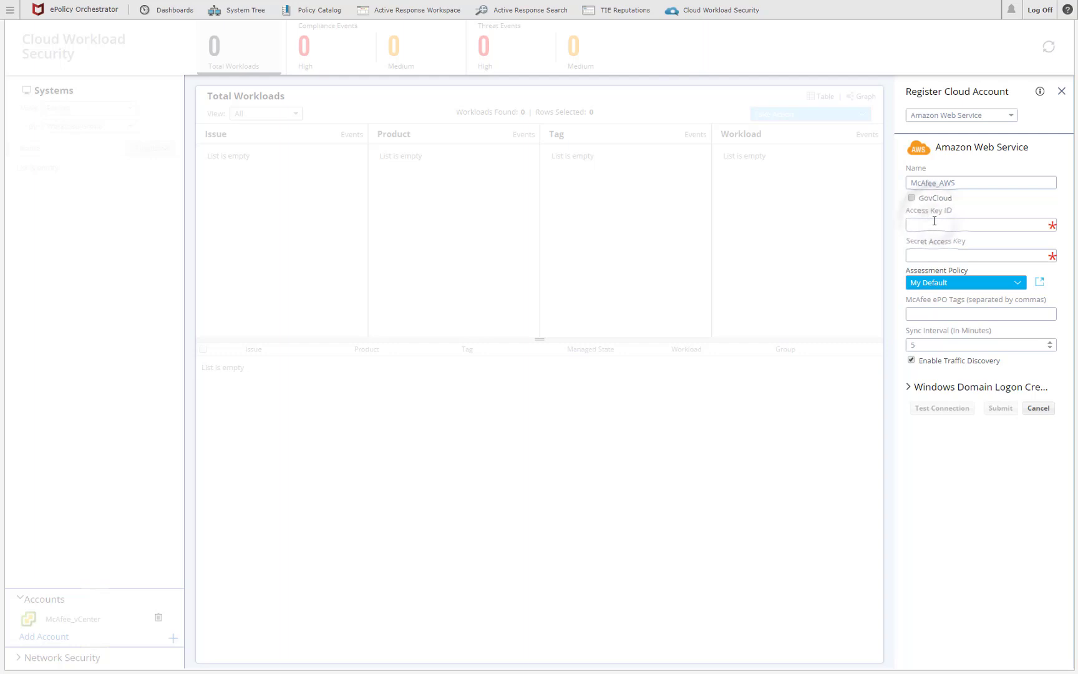
- Paste the access key ID and secret access key, and add the ePO tag AWS
{"action": "key", "text": "ctrl+v"}
{"action": "left_click", "coordinate": [913, 255]}
{"action": "key", "text": "ctrl+v"}
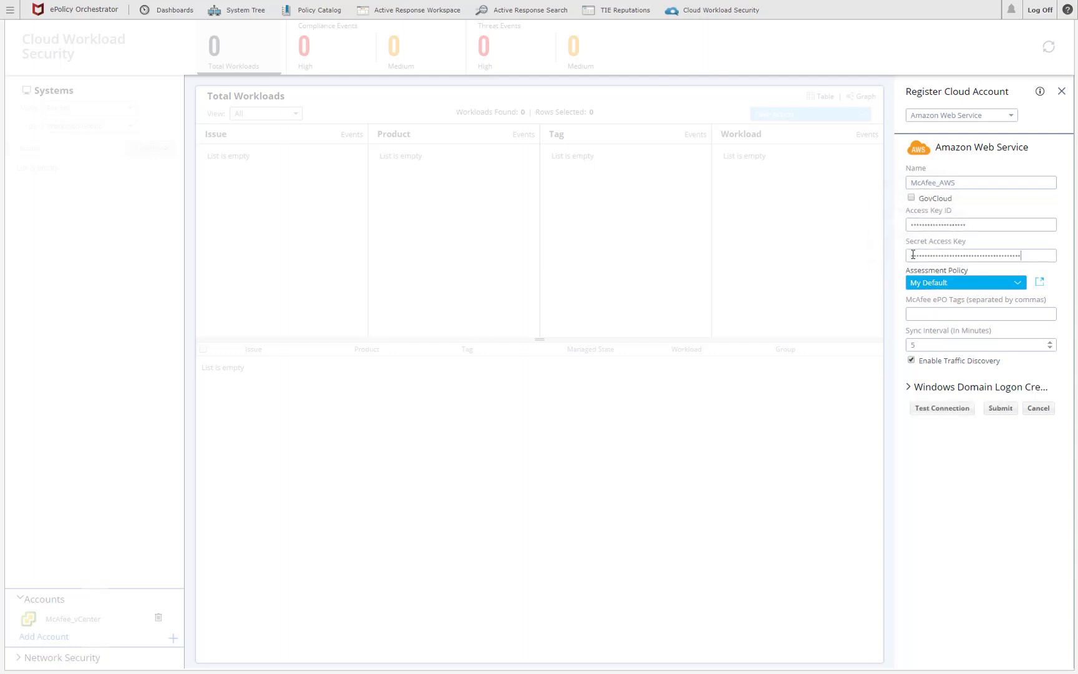
{"action": "left_click", "coordinate": [919, 313]}
{"action": "type", "text": "AWS"}
- Enter the administrator's Windows domain logon credentials, test the connection, and submit McAfee_AWS
{"action": "left_click", "coordinate": [909, 387]}
{"action": "left_click", "coordinate": [919, 419]}
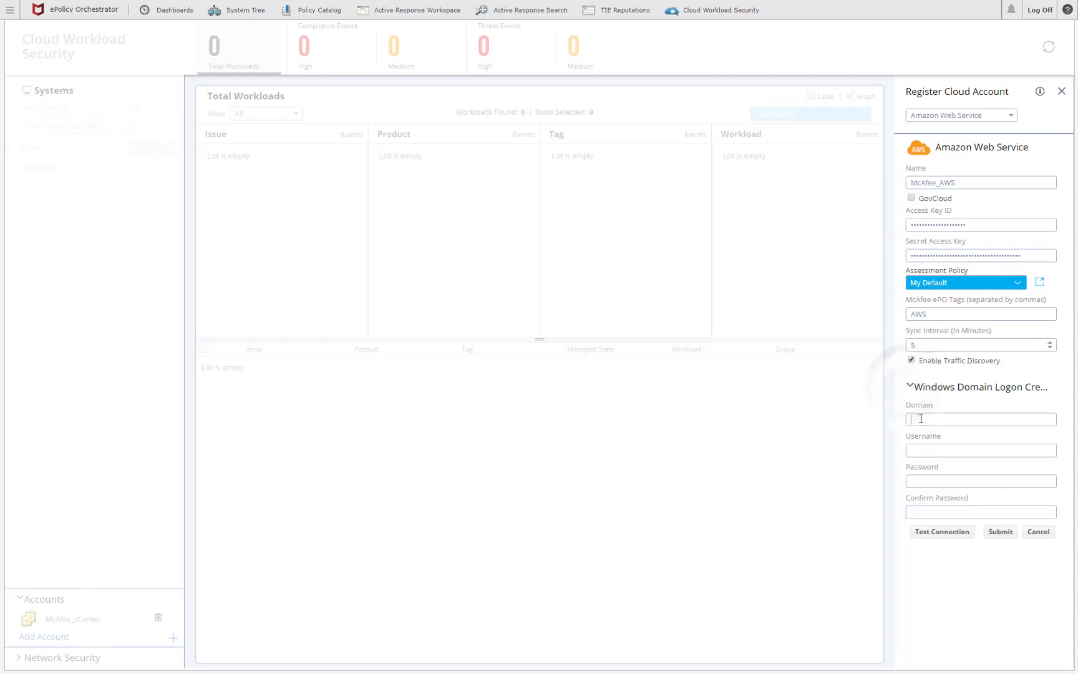
{"action": "key", "text": "Tab"}
{"action": "type", "text": "adm"}
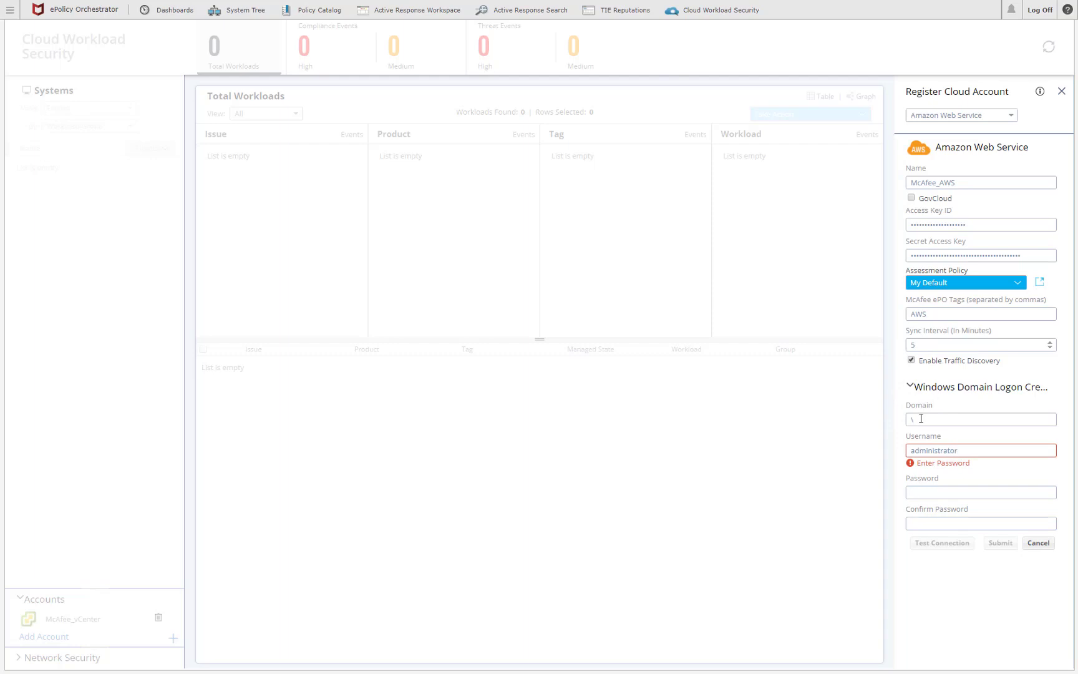
{"action": "key", "text": "Tab"}
{"action": "type", "text": "P"}
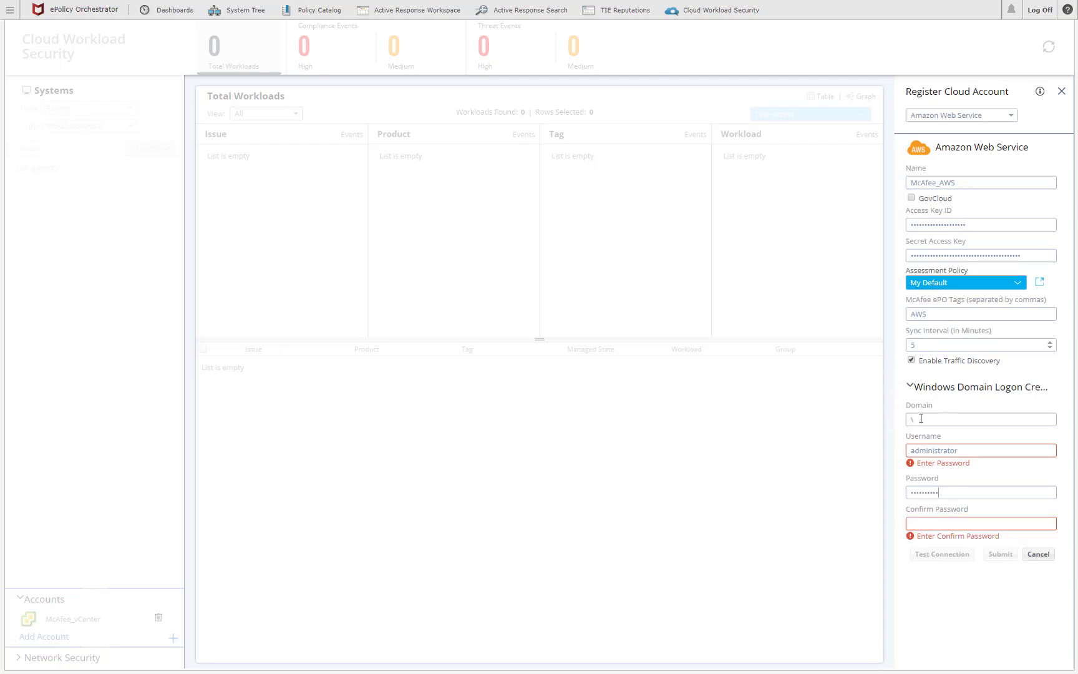
{"action": "key", "text": "Tab"}
{"action": "type", "text": "P"}
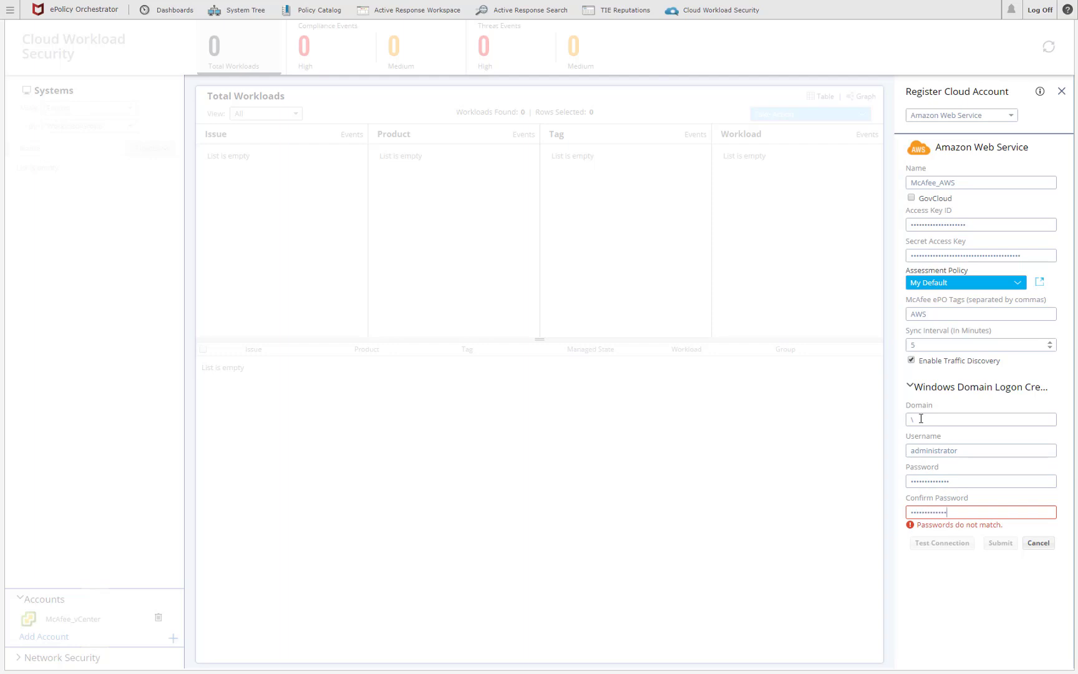
{"action": "type", "text": "1"}
{"action": "left_click", "coordinate": [940, 532]}
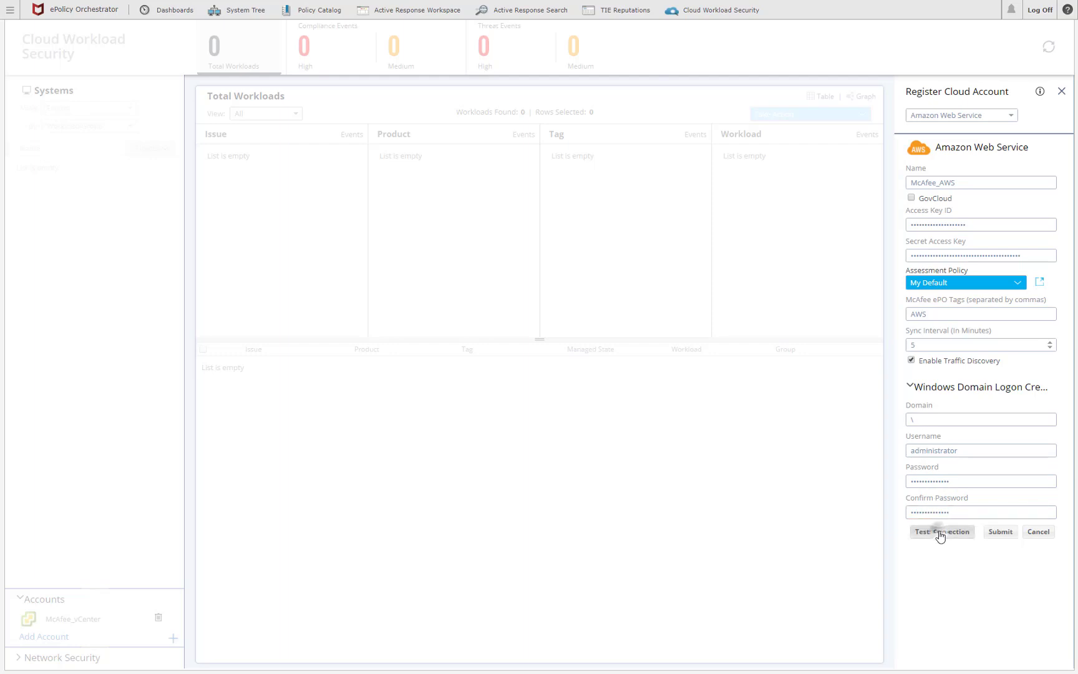
{"action": "left_click", "coordinate": [999, 534]}
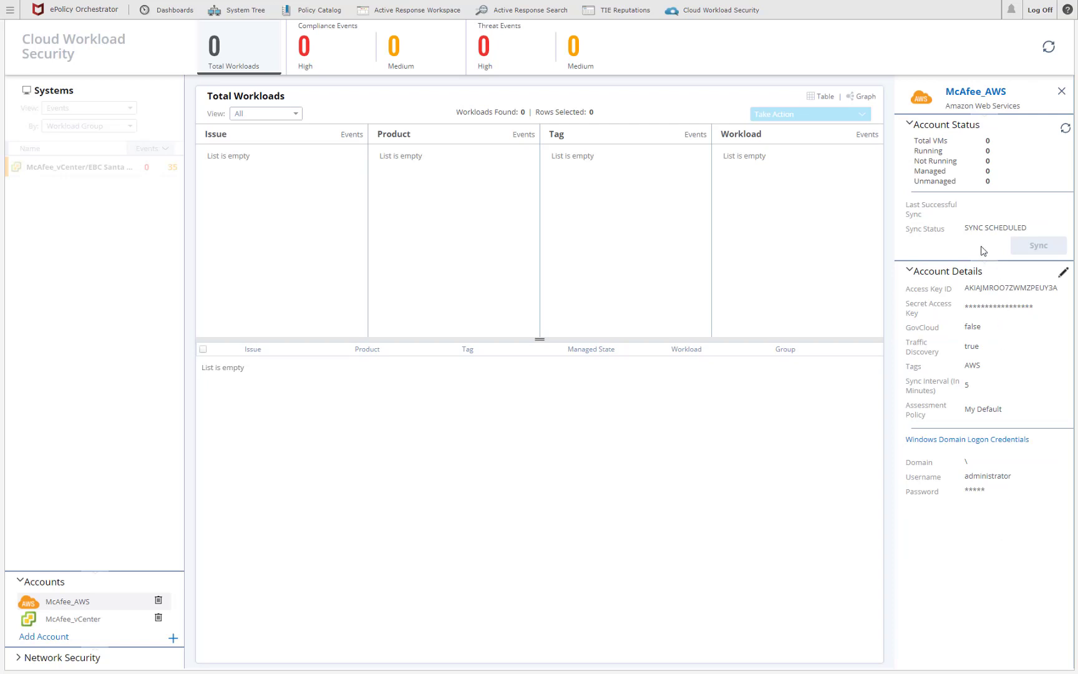
- Refresh the Cloud Workload Security dashboard so it shows 50 total workloads
{"action": "left_click_drag", "start_coordinate": [965, 228], "coordinate": [988, 229]}
{"action": "left_click", "coordinate": [966, 245]}
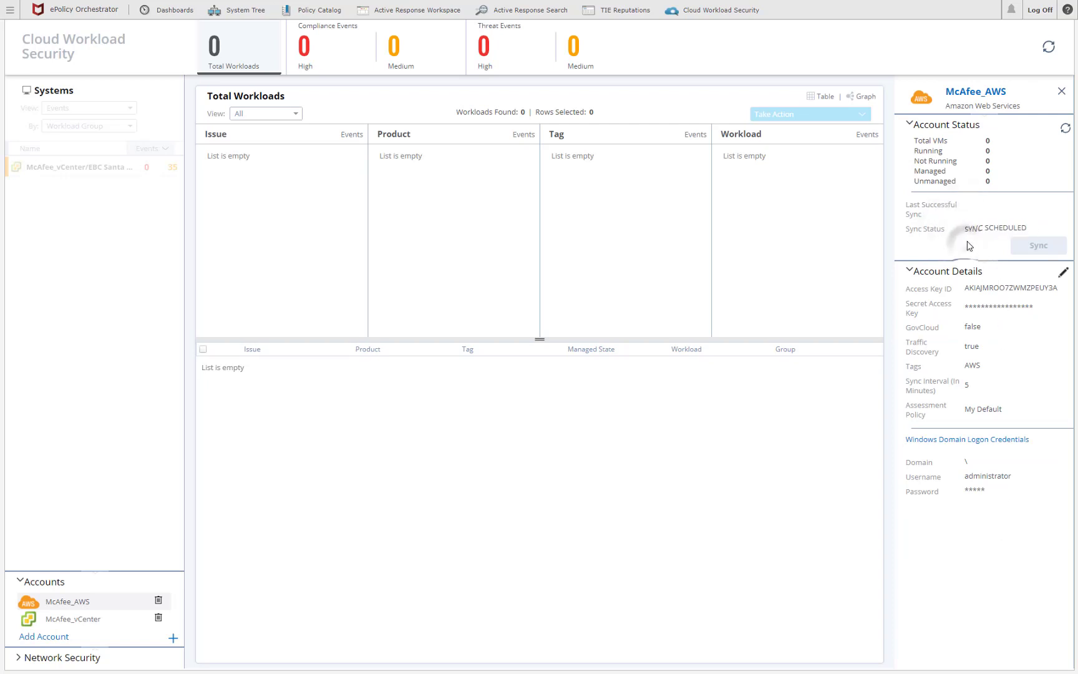
{"action": "left_click", "coordinate": [1049, 50]}
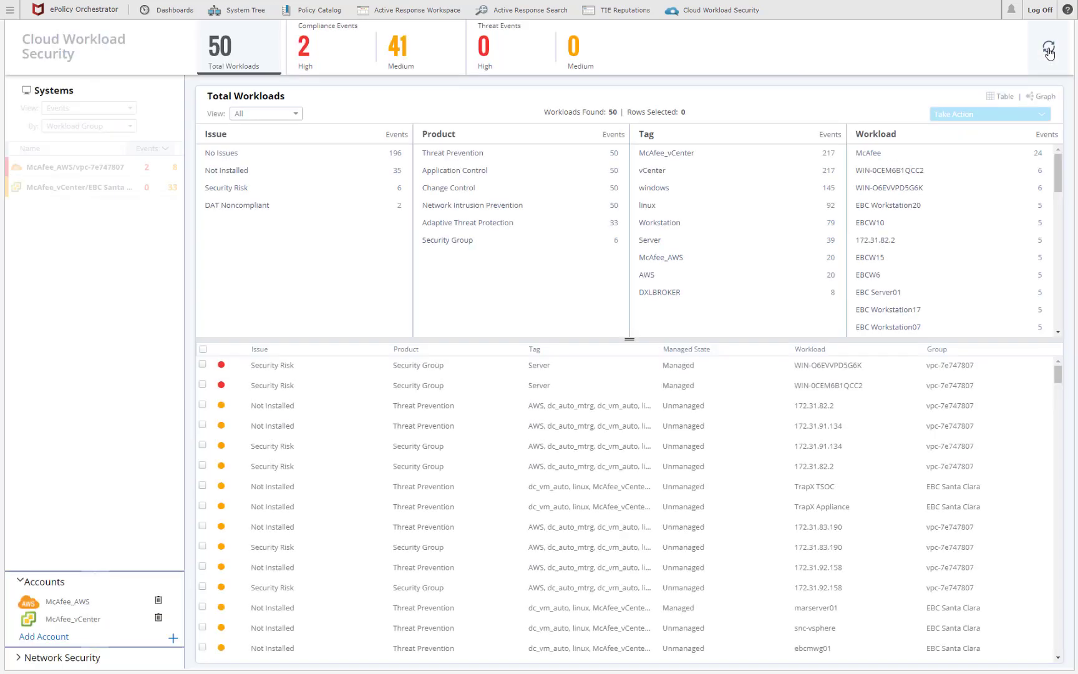